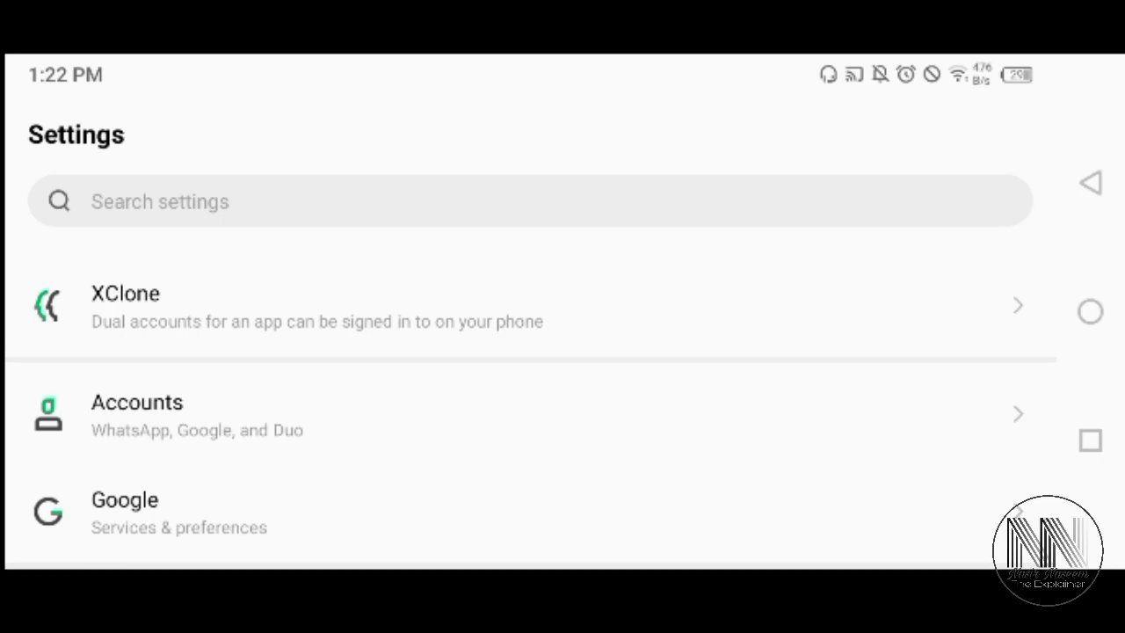
Step: From Accounts, add a Google account and choose to create a new account
left_click(197, 416)
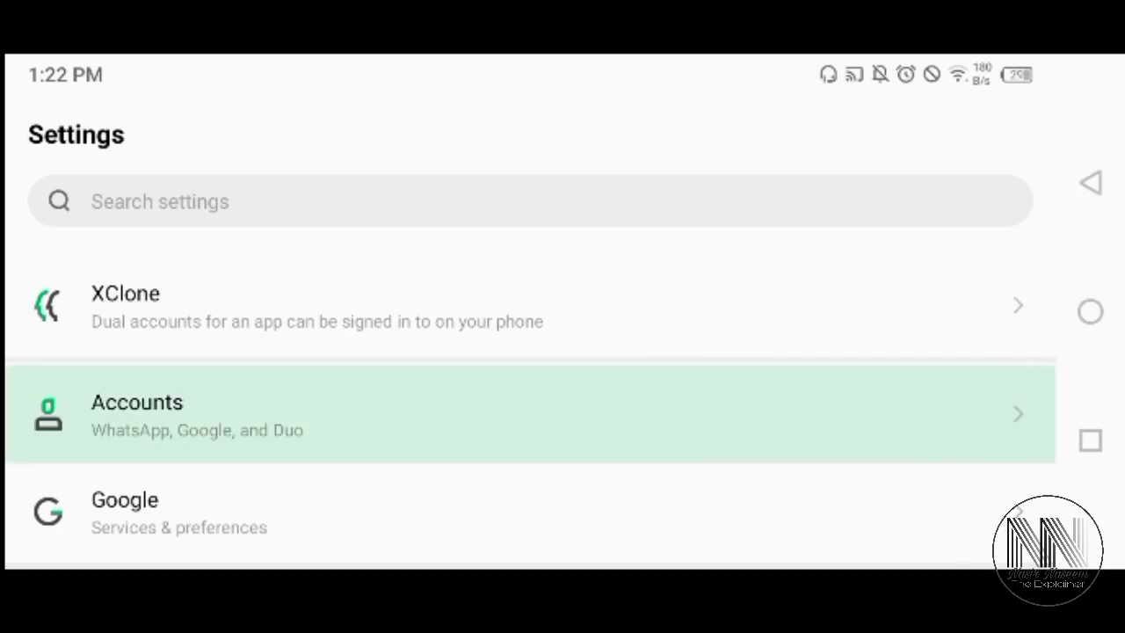
scroll(527, 351, "down", 3)
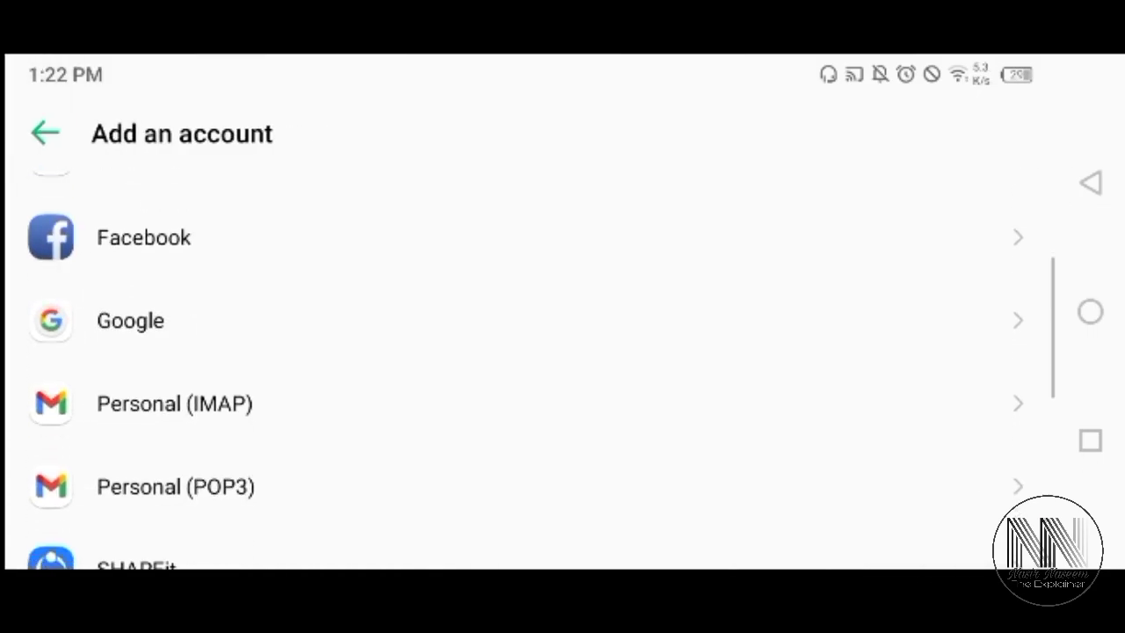
left_click(263, 319)
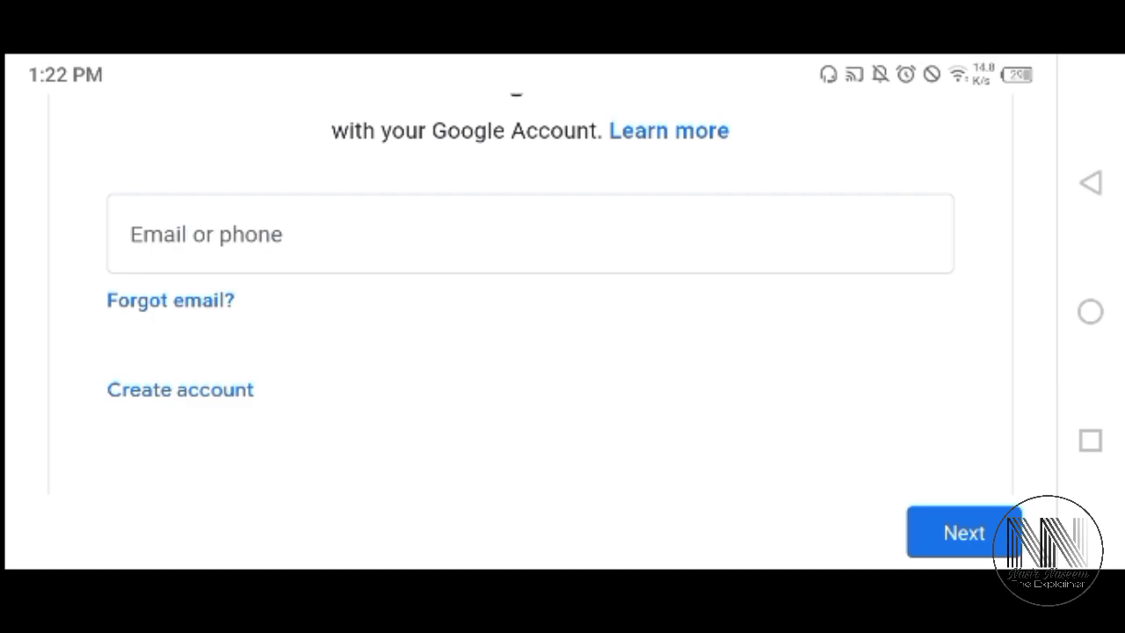
scroll(527, 264, "down", 1)
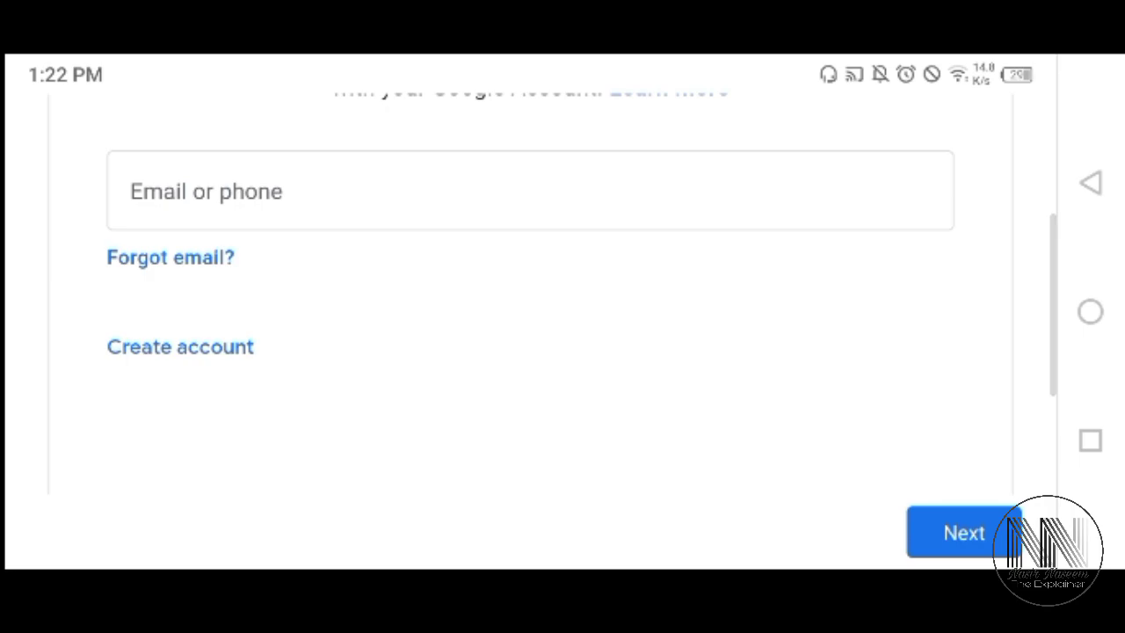
left_click(180, 346)
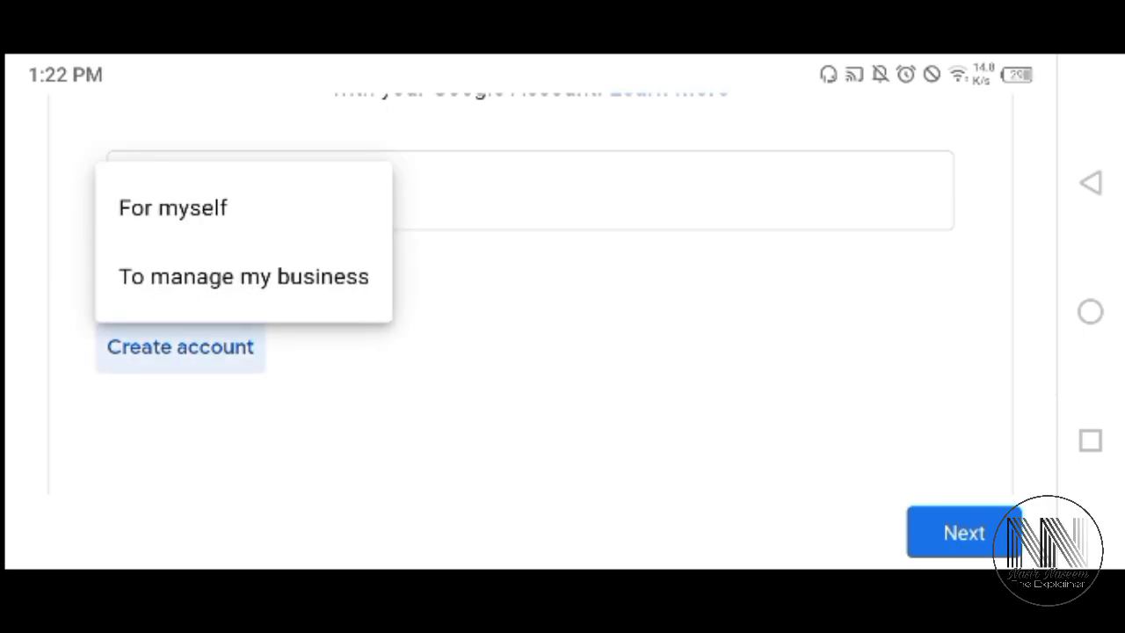
Step: Choose a personal account and enter the user's first and last name
left_click(173, 208)
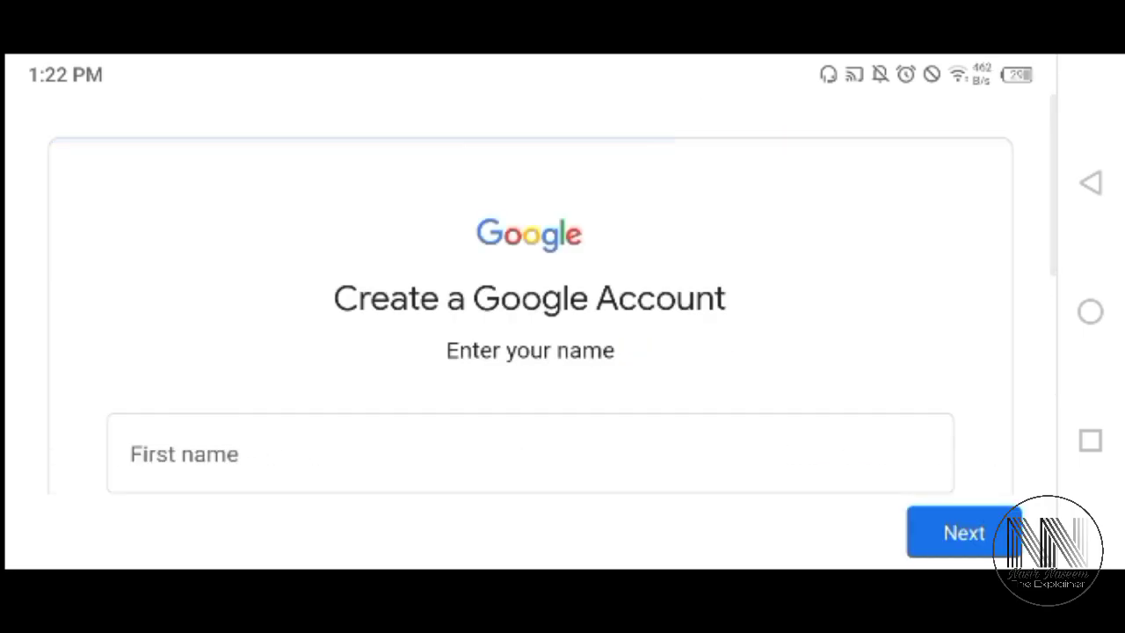
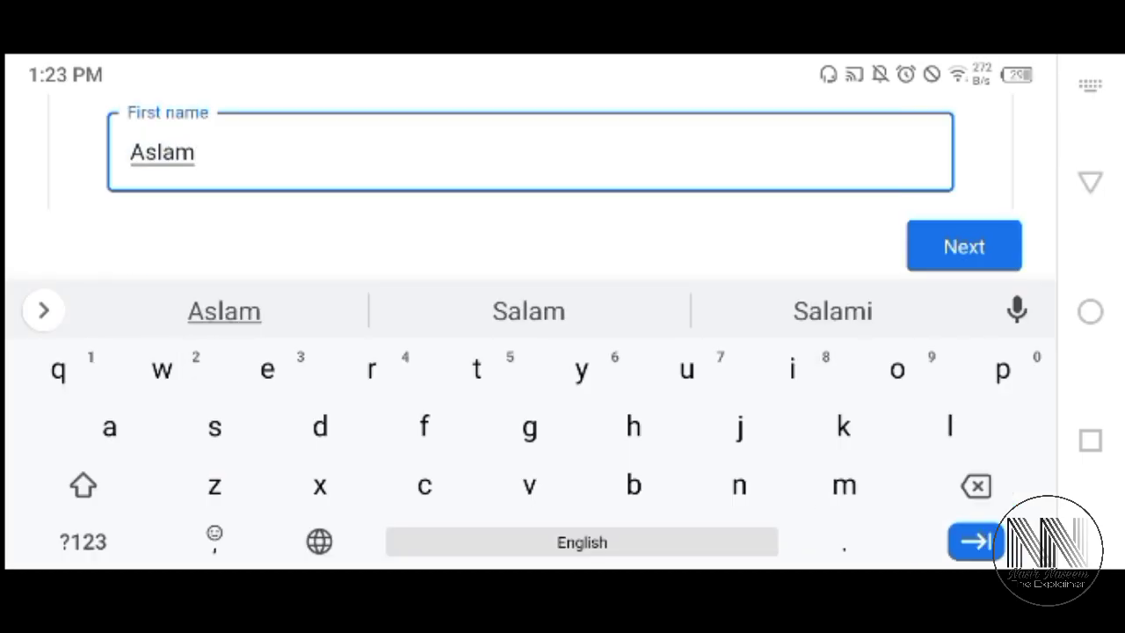
key("Tab")
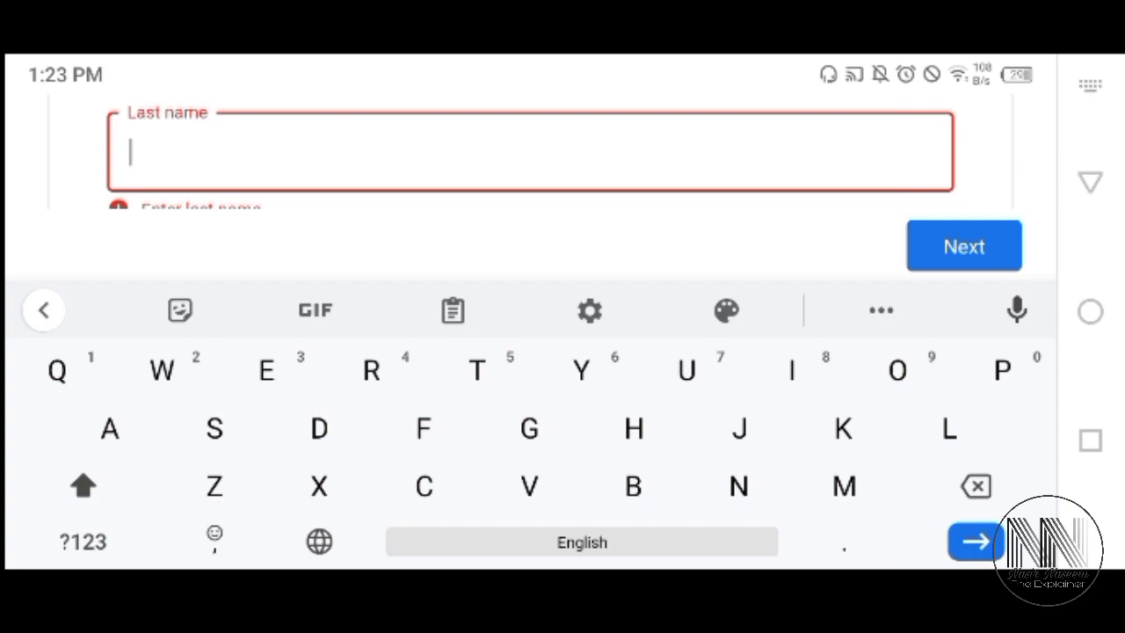
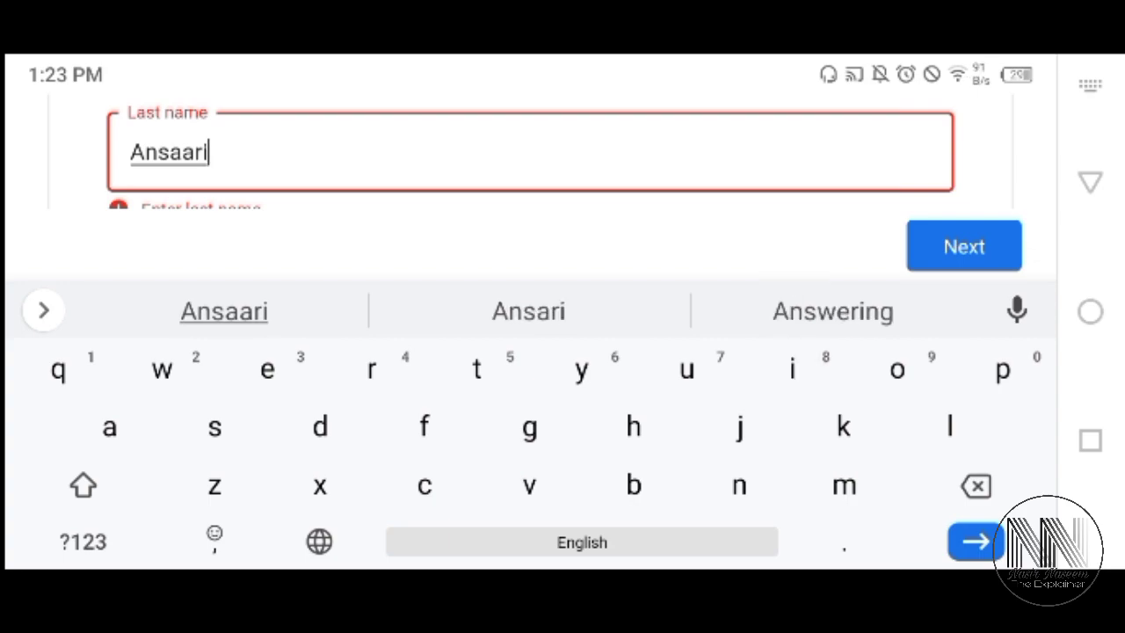
key("Return")
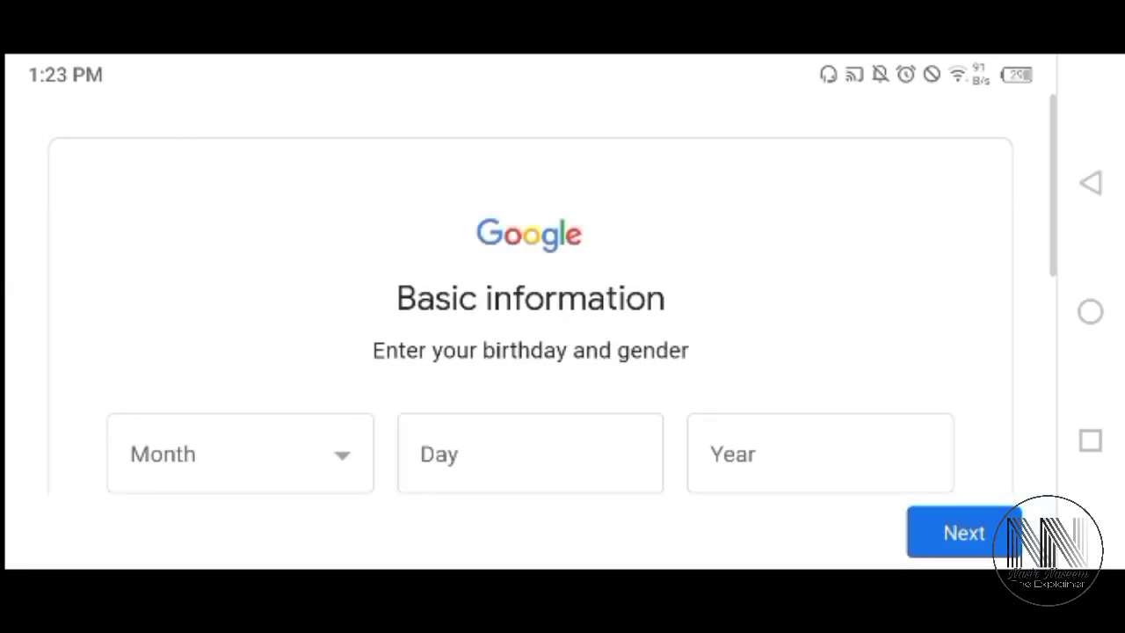
Step: Enter a birthday of January 1, 2000 and select Male as the gender
scroll(530, 351, "down", 3)
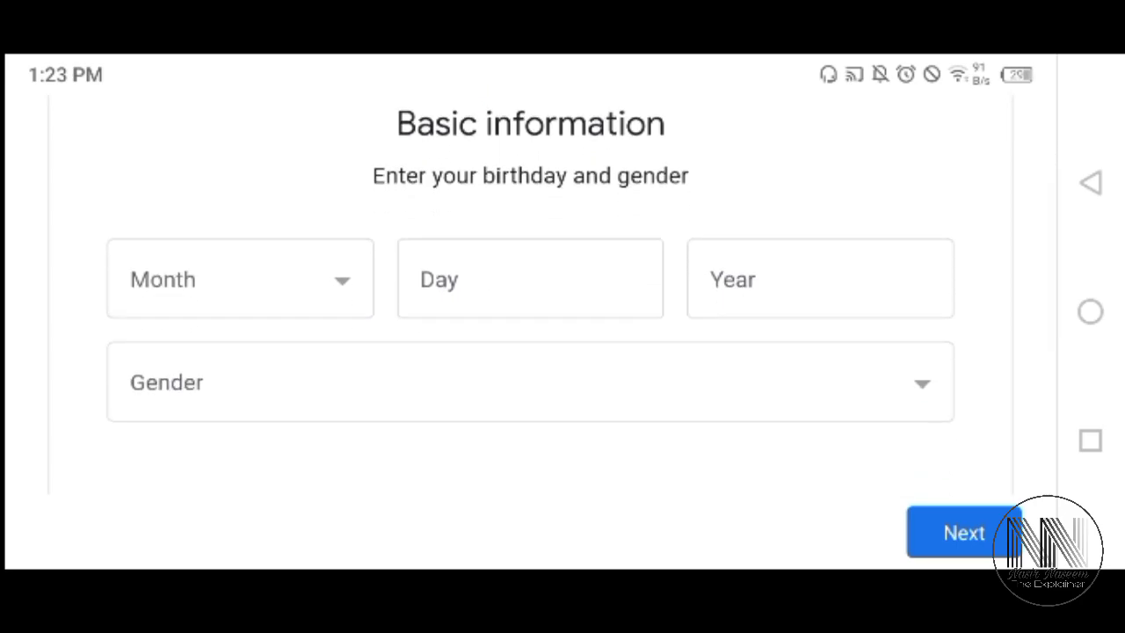
left_click(239, 277)
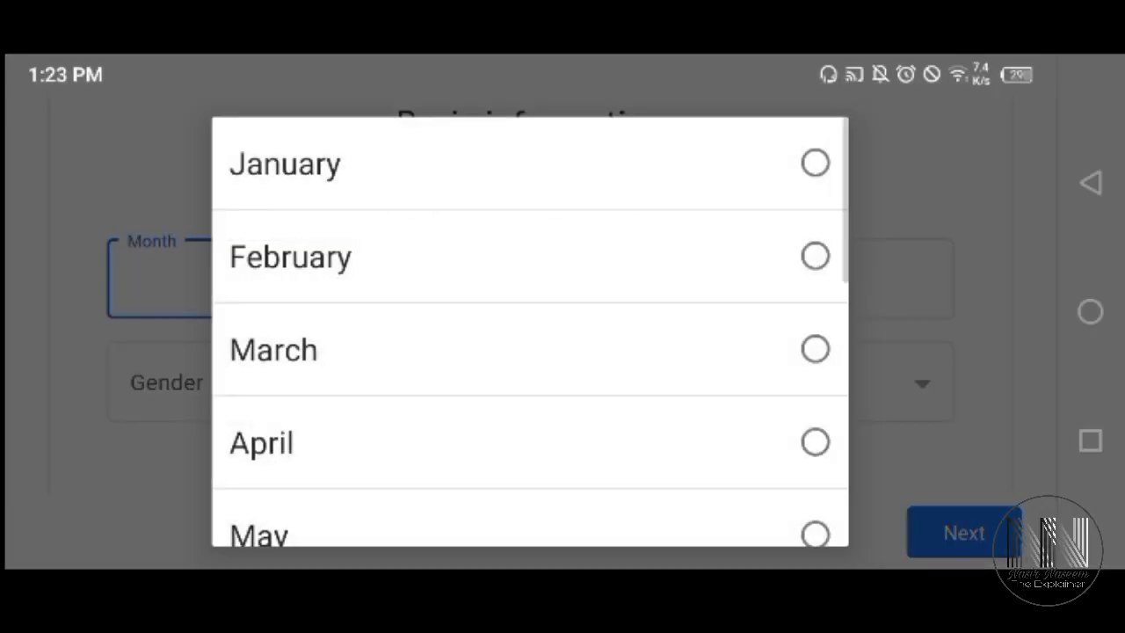
left_click(285, 164)
left_click(530, 278)
type("1")
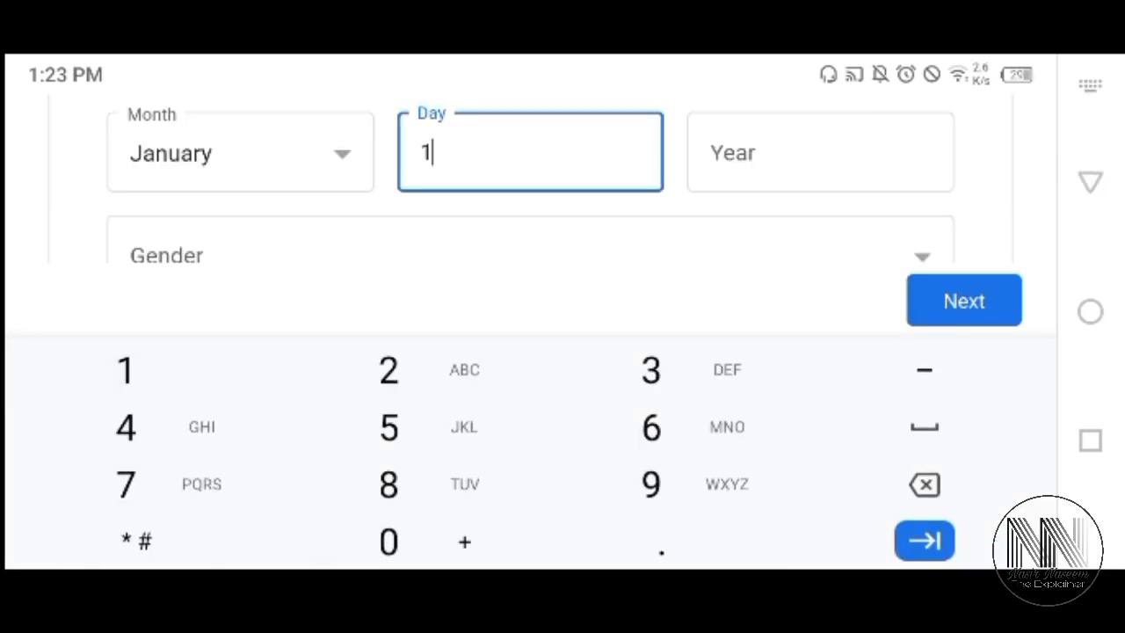
key("Tab")
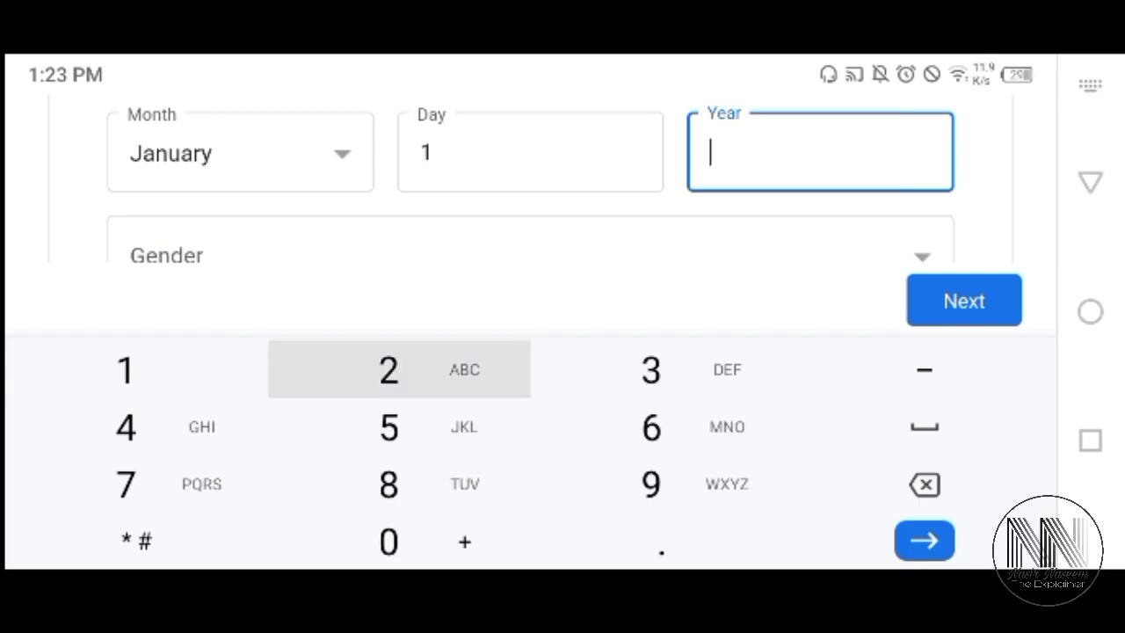
type("2000")
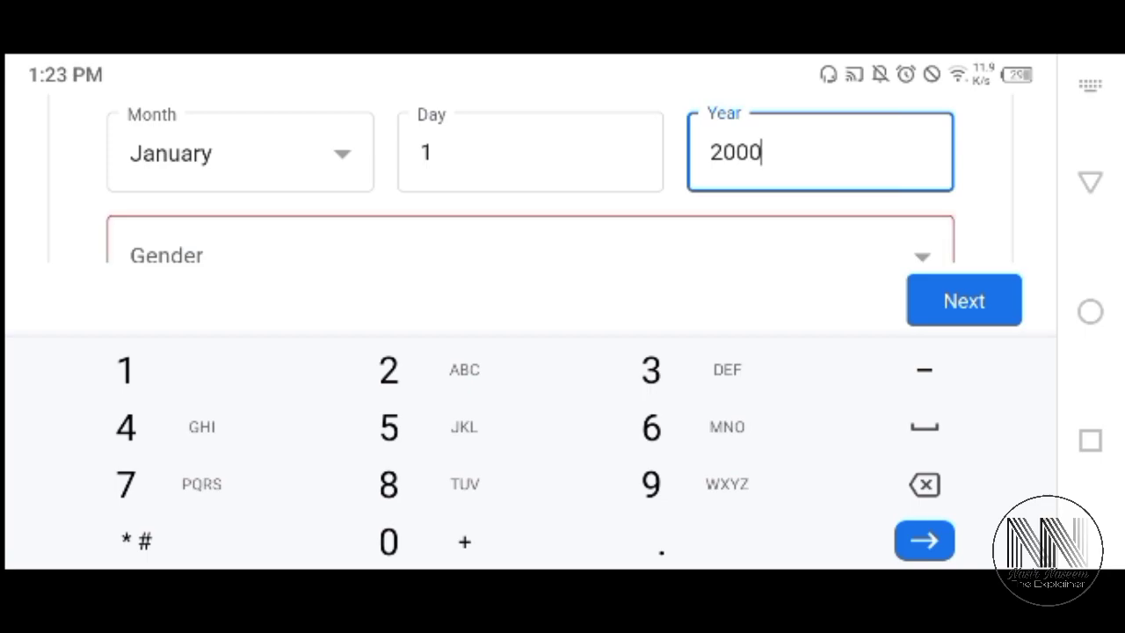
left_click(528, 250)
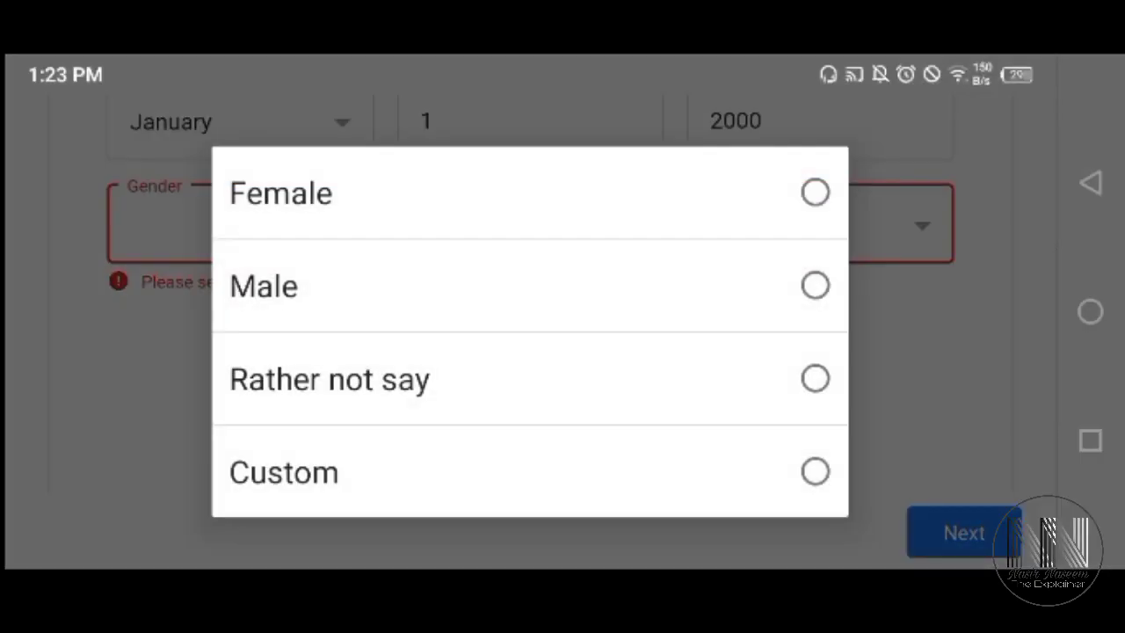
left_click(351, 284)
scroll(527, 290, "down", 5)
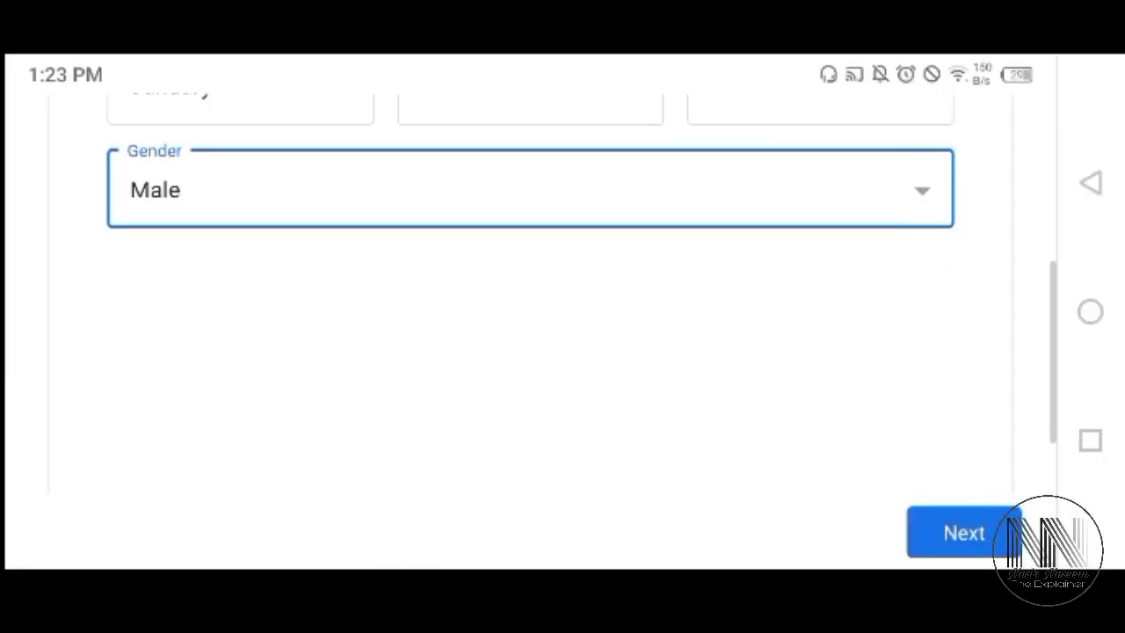
scroll(527, 290, "down", 3)
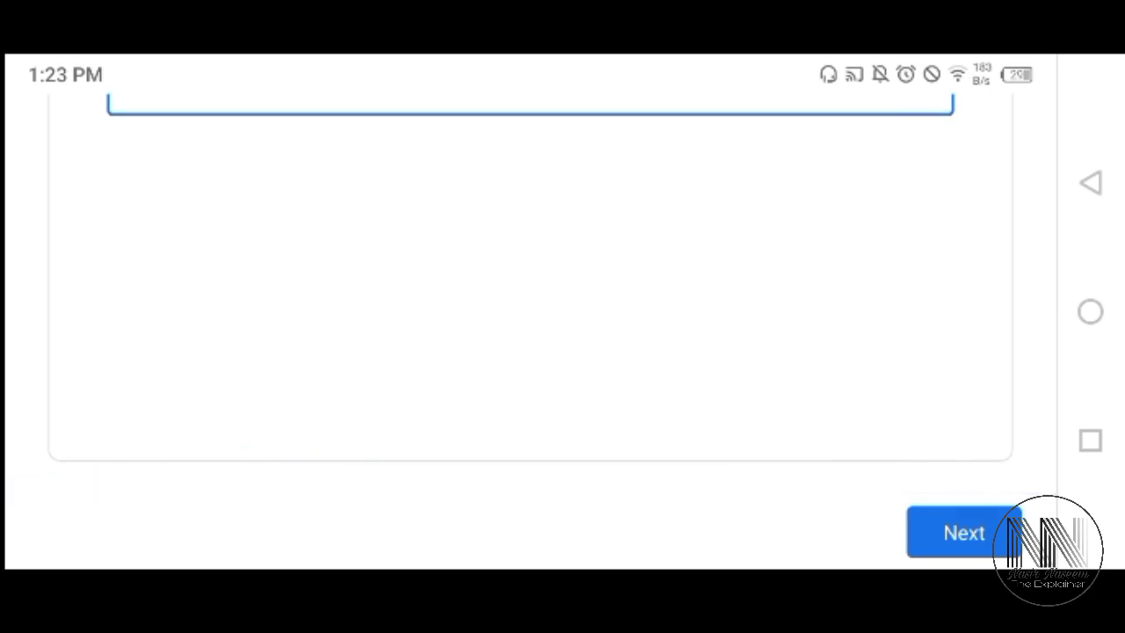
Step: Submit the basic info and select the first suggested Gmail address
left_click(964, 532)
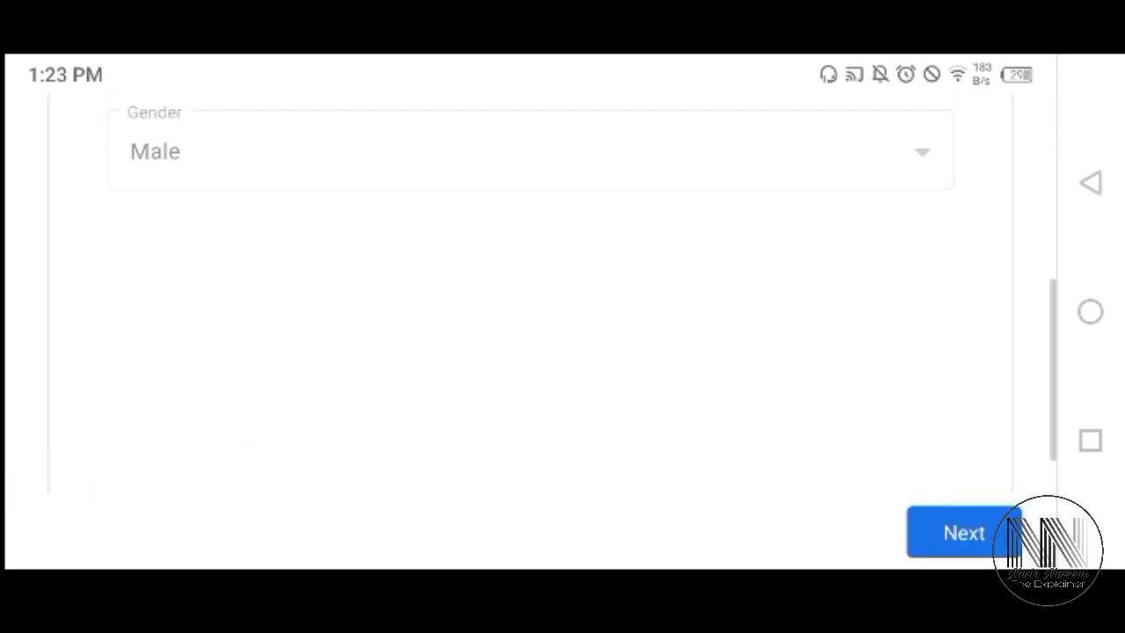
scroll(527, 308, "down", 2)
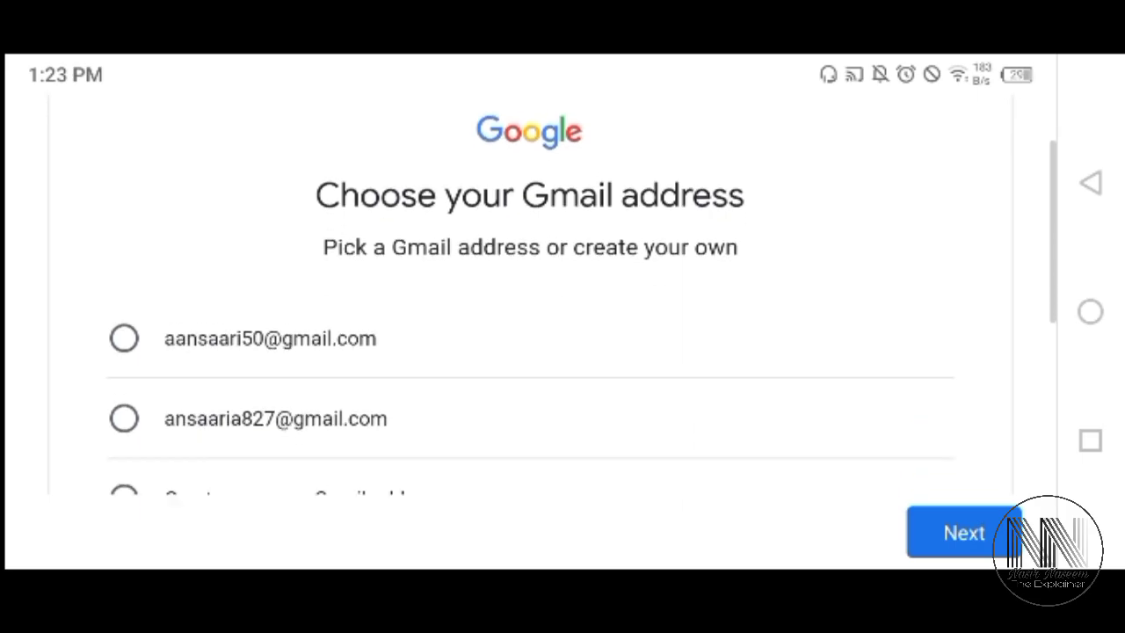
scroll(527, 308, "down", 3)
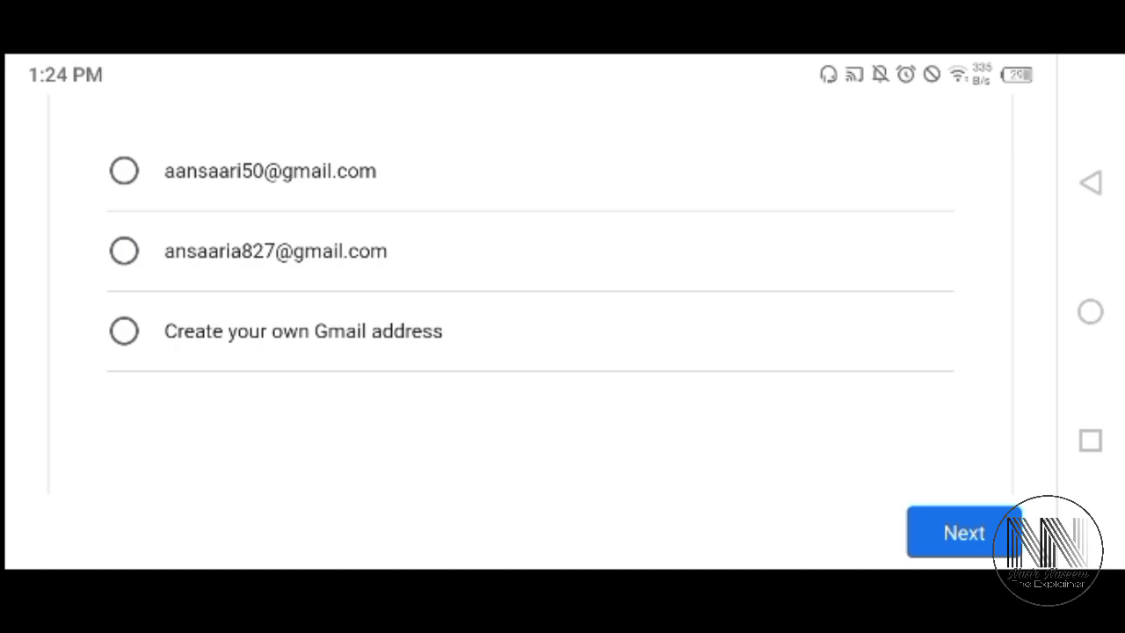
left_click(124, 171)
Step: Confirm the Gmail address and set the account password
left_click(963, 533)
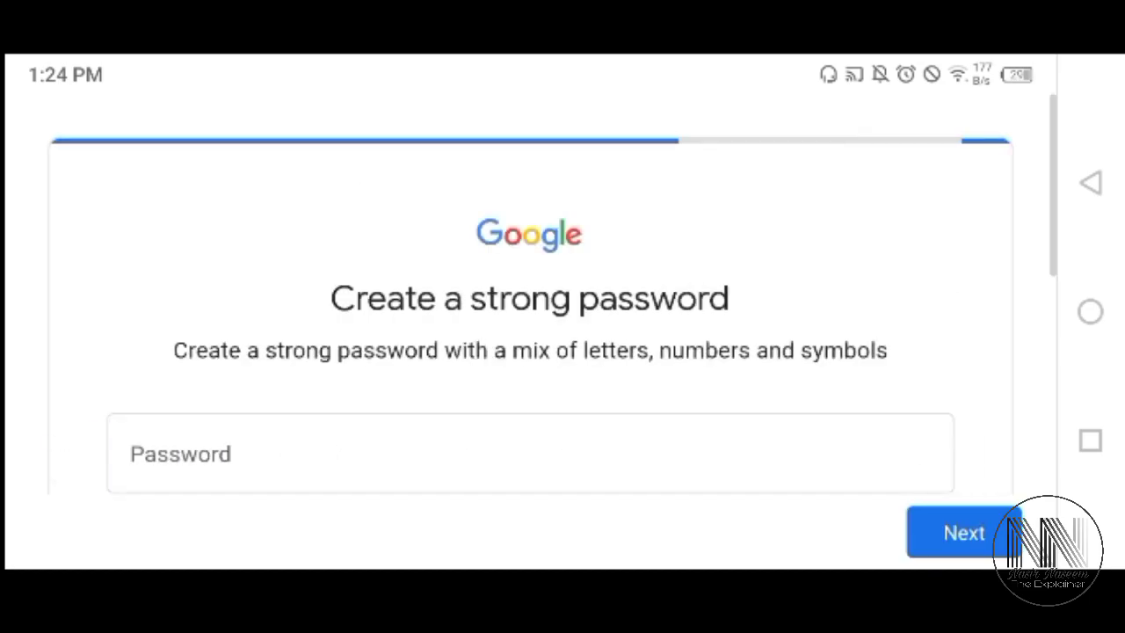
scroll(527, 307, "down", 2)
left_click(530, 310)
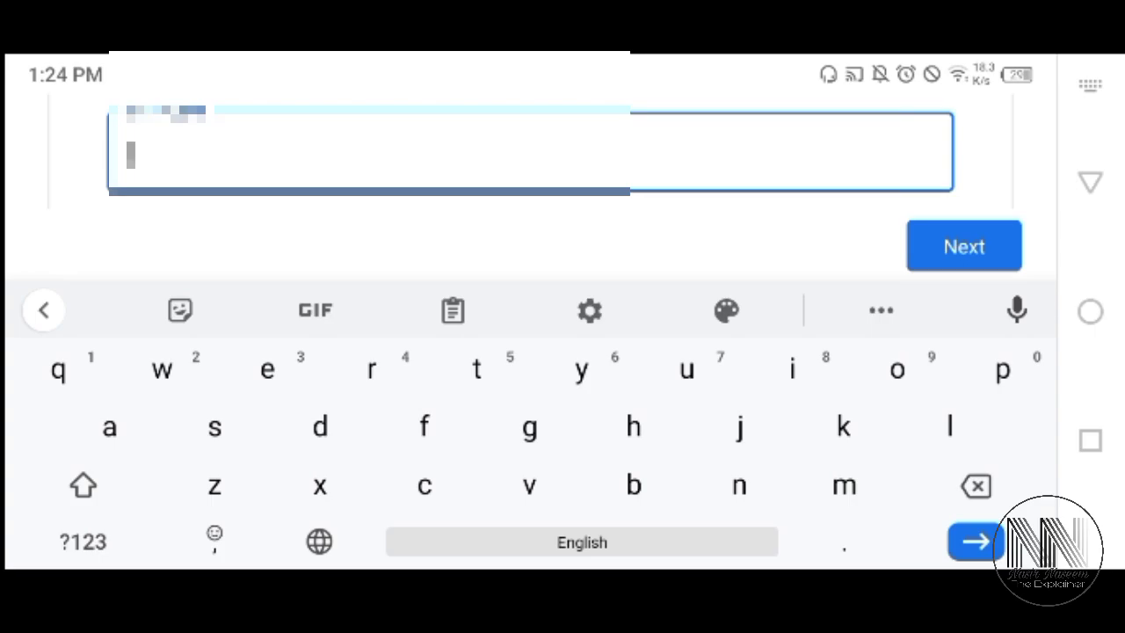
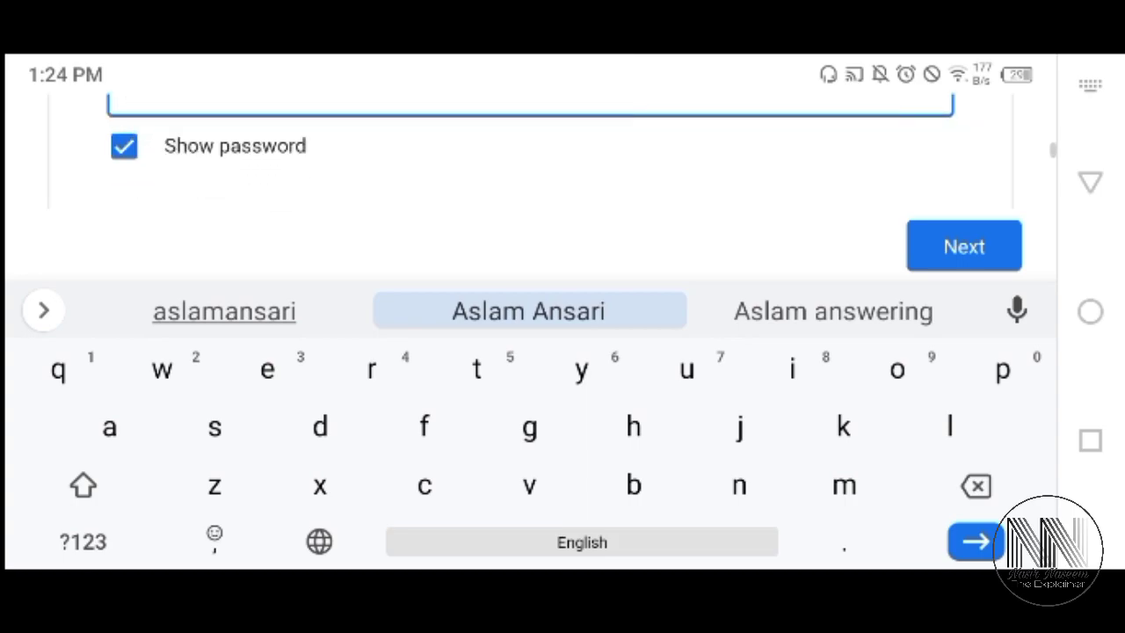
key("Return")
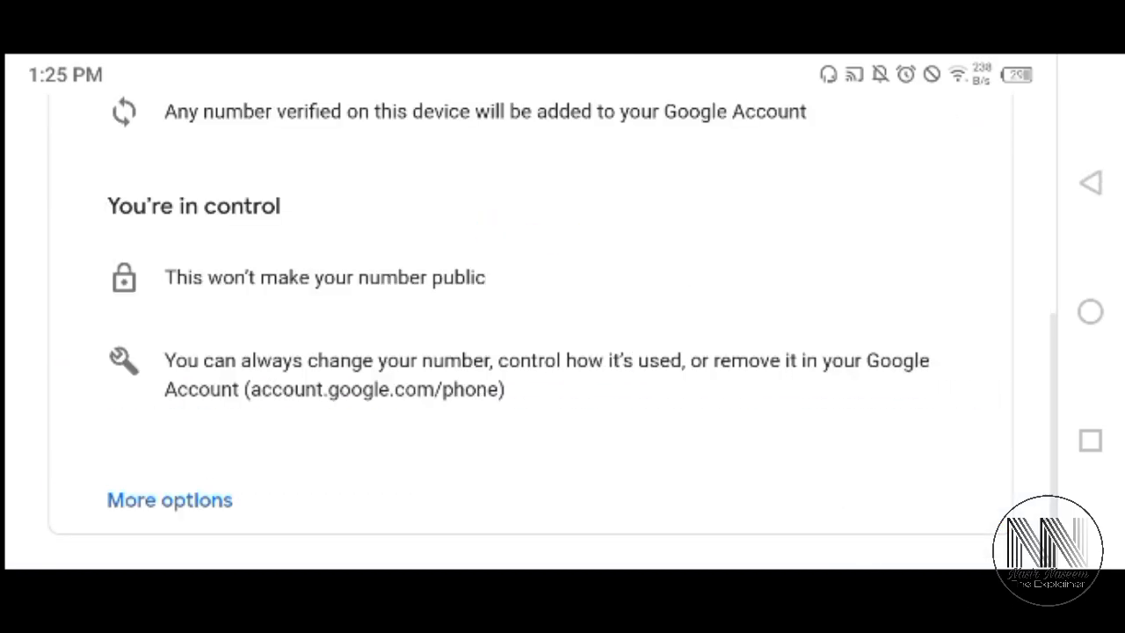
Step: Skip adding a phone number, confirm the account info, and agree to the terms
left_click(170, 499)
scroll(527, 307, "down", 2)
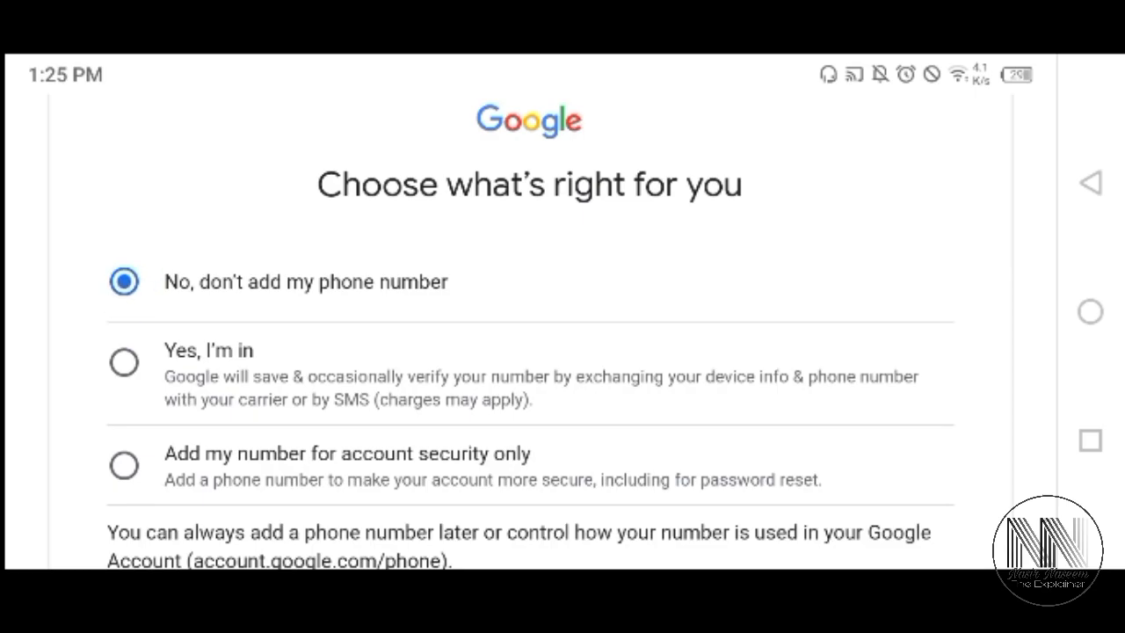
scroll(527, 308, "down", 5)
left_click(893, 353)
scroll(527, 307, "down", 5)
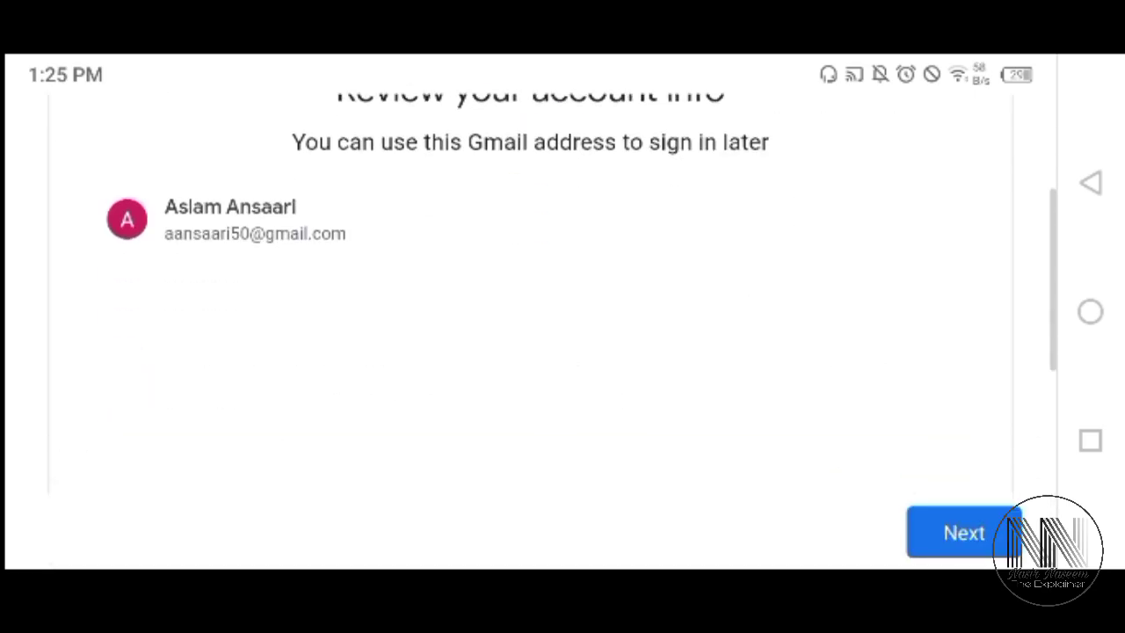
scroll(527, 307, "down", 2)
left_click(963, 532)
scroll(527, 307, "down", 5)
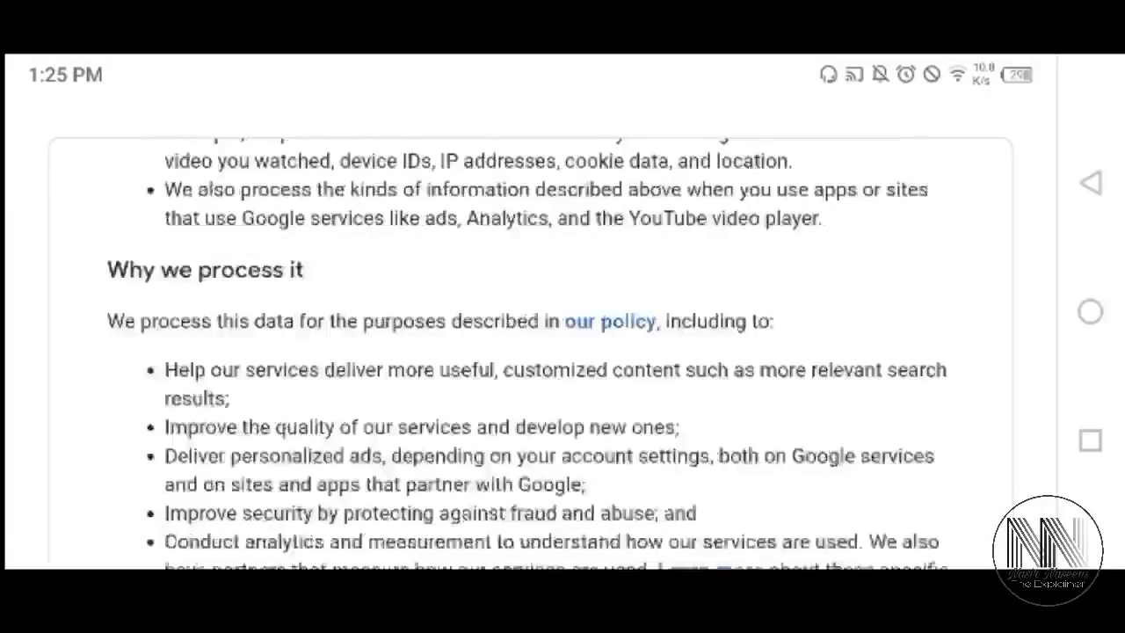
scroll(527, 308, "down", 10)
left_click(886, 435)
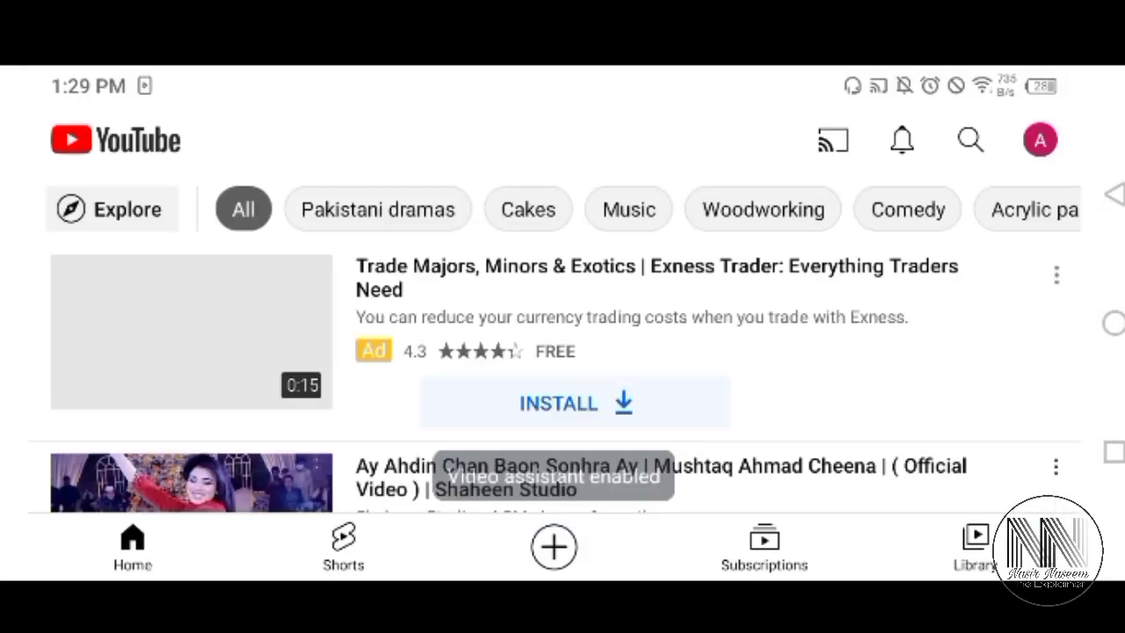
Step: Go to Your channel from the profile avatar's account menu
scroll(553, 342, "down", 1)
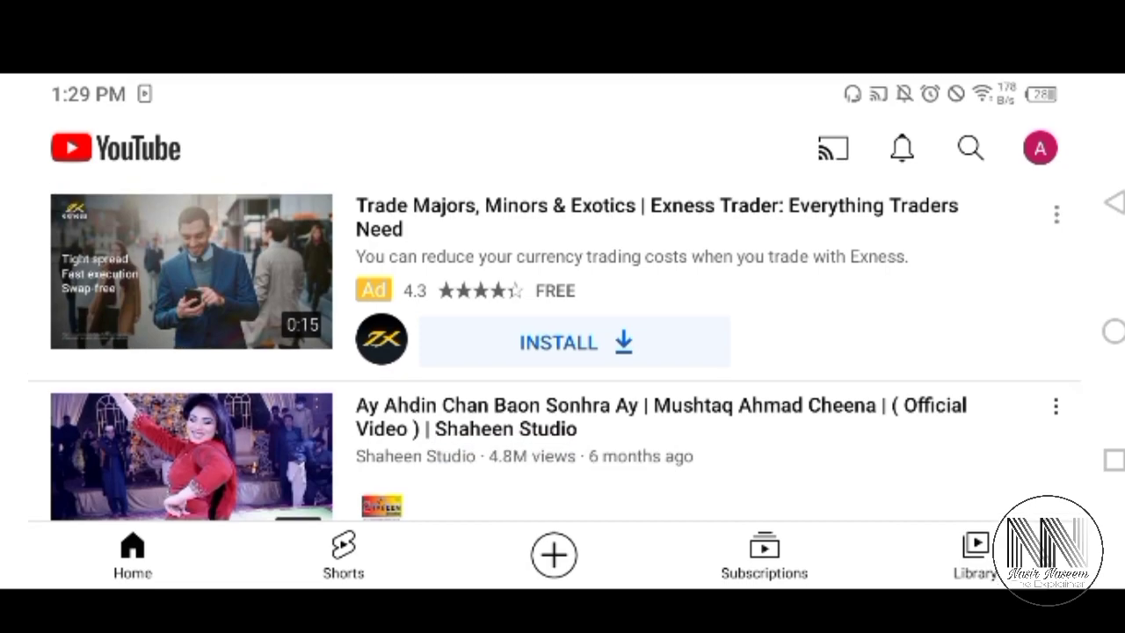
left_click(1040, 148)
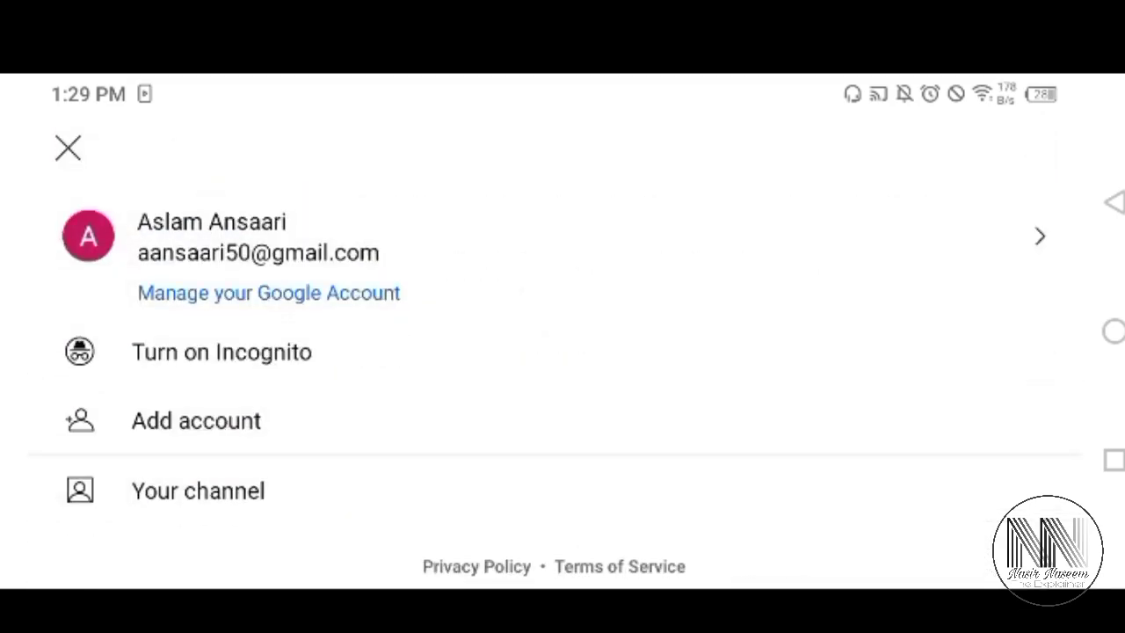
scroll(554, 351, "down", 3)
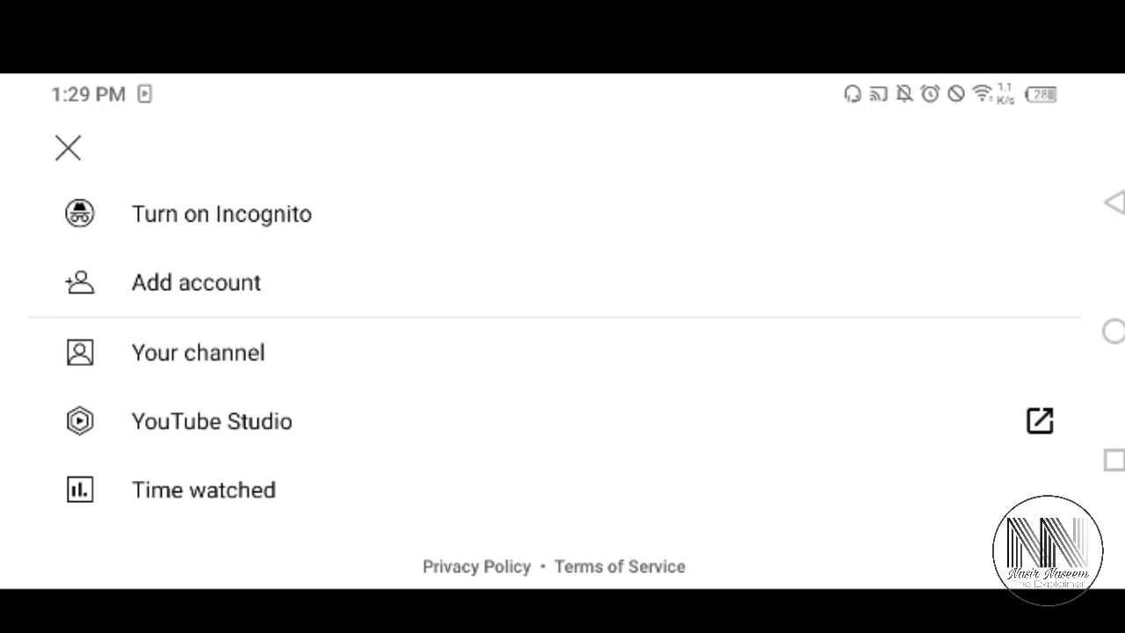
left_click(198, 352)
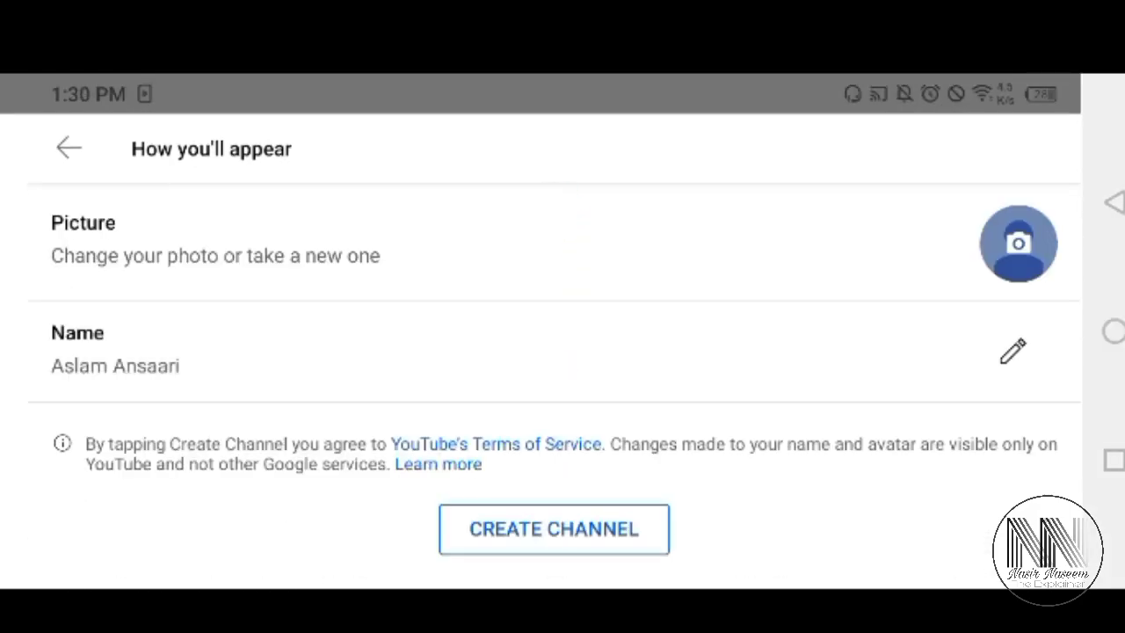
Step: Take a photo of the orange toy car and save it as the channel picture
left_click(211, 239)
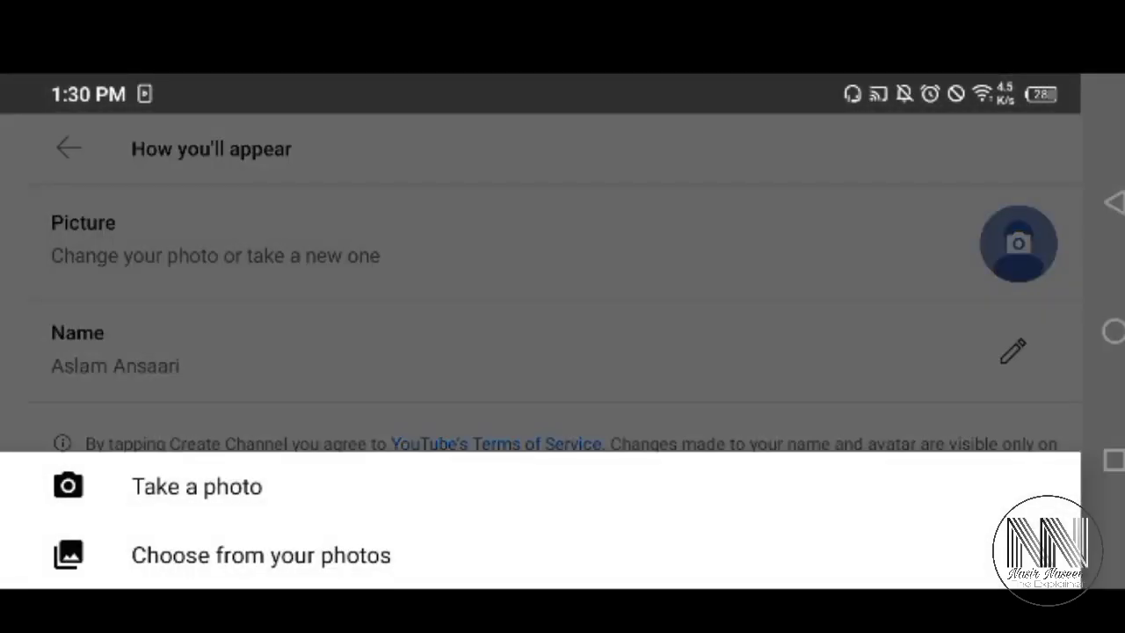
left_click(261, 554)
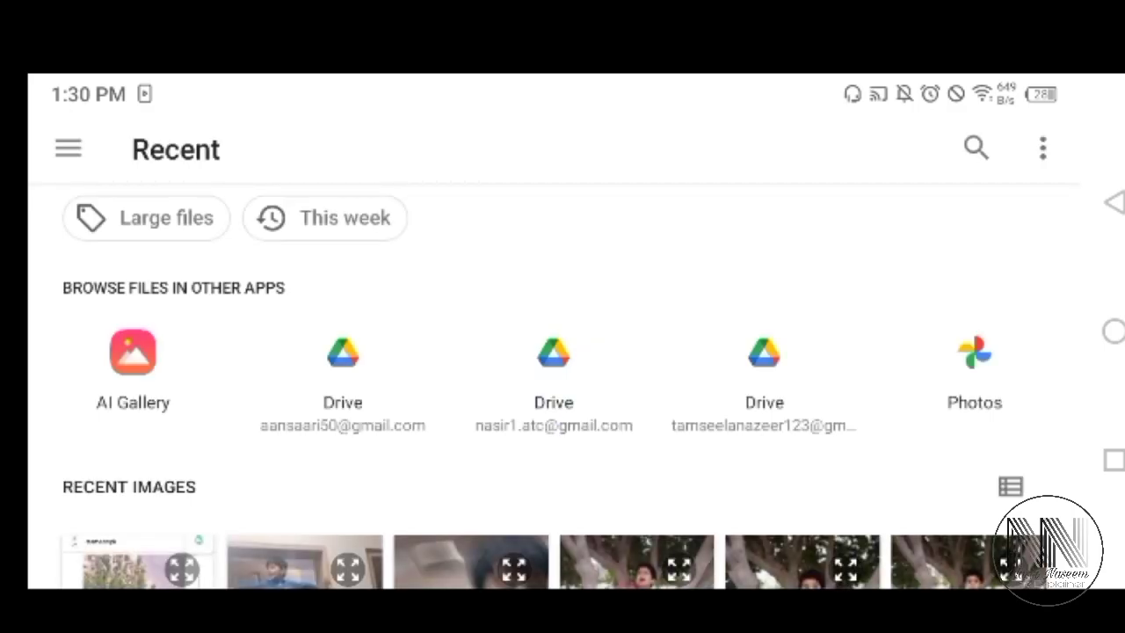
left_click(1114, 203)
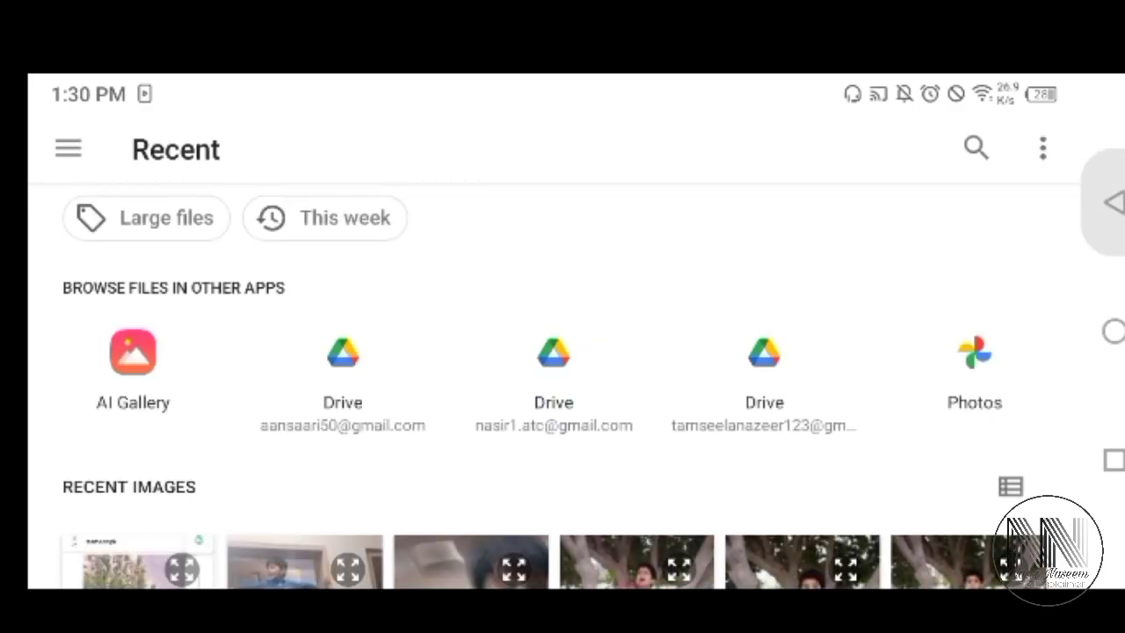
left_click(1018, 242)
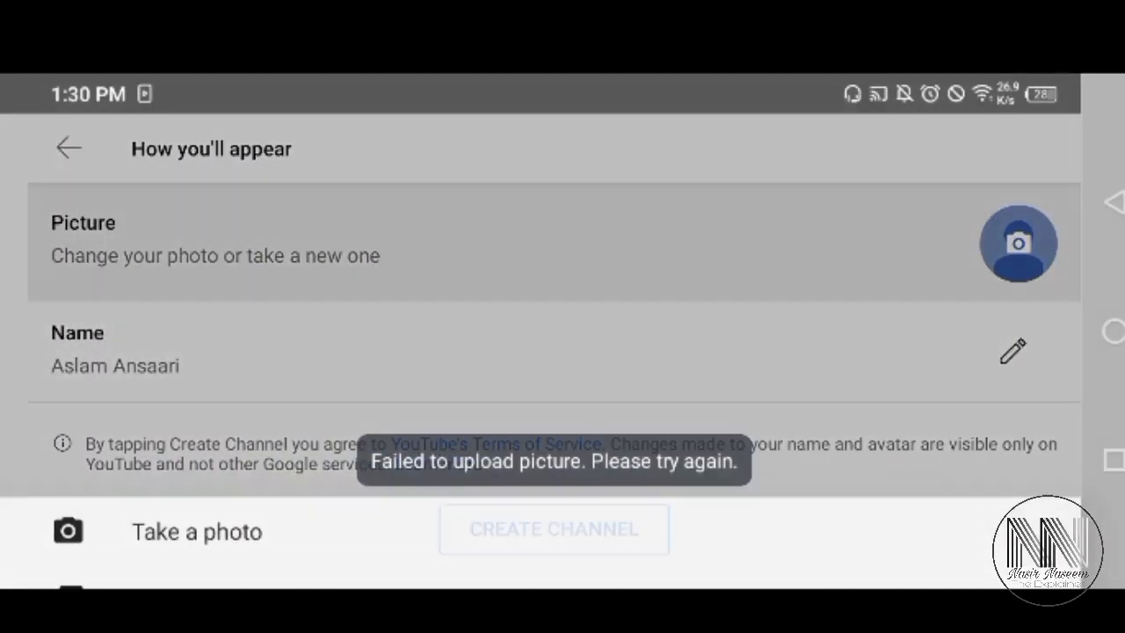
left_click(196, 486)
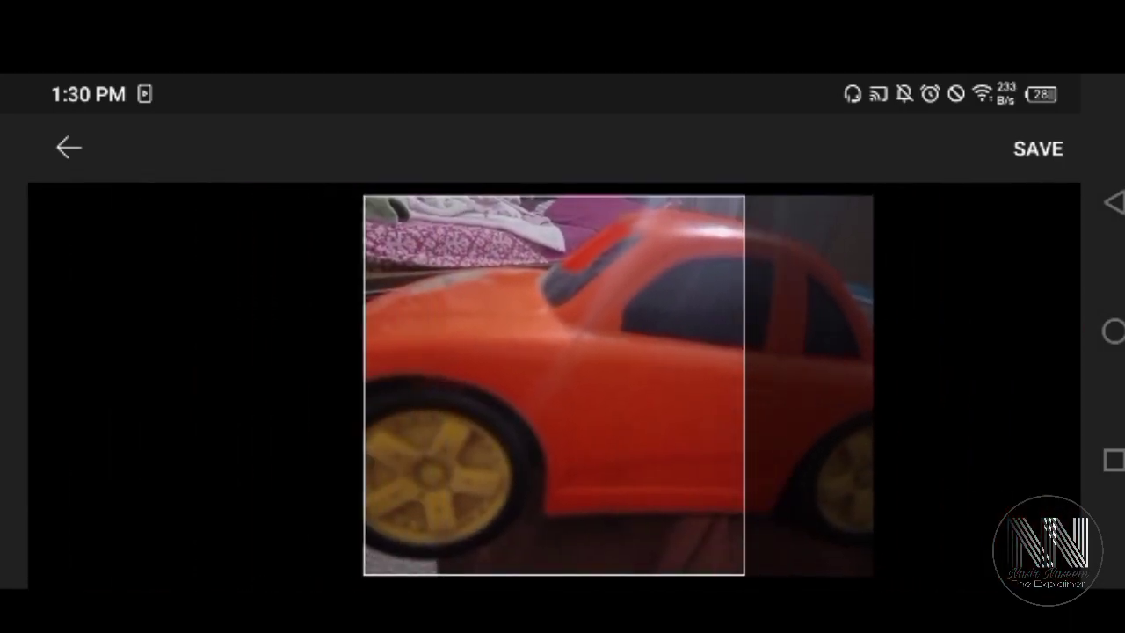
left_click(1038, 148)
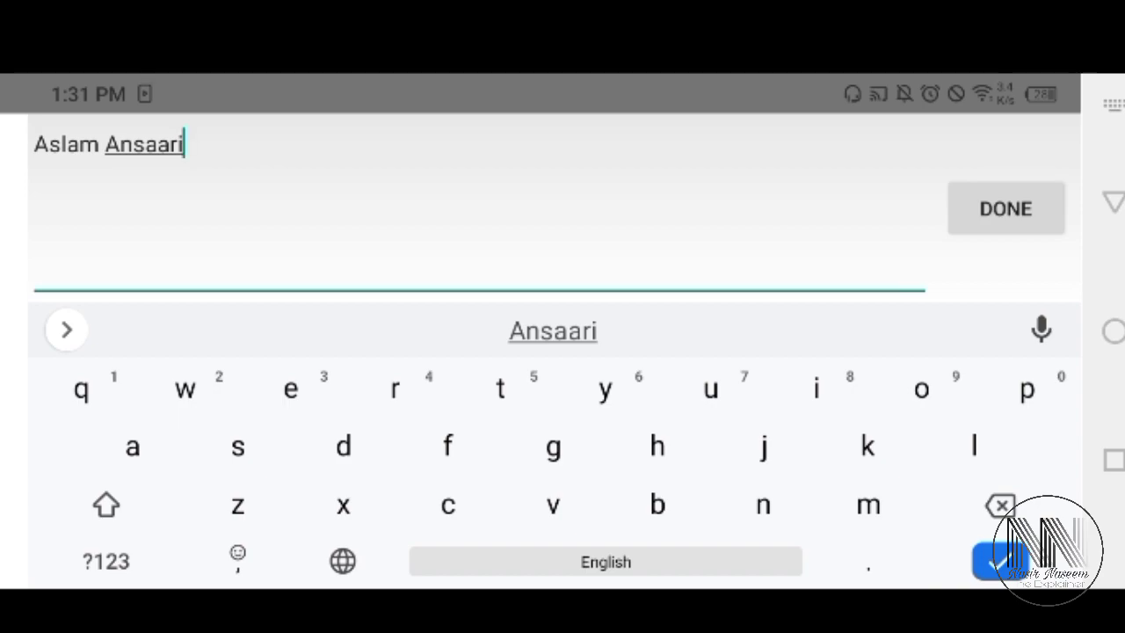
Step: Replace the prefilled full name with 'Aslam channel' and save the name
left_click(1000, 505)
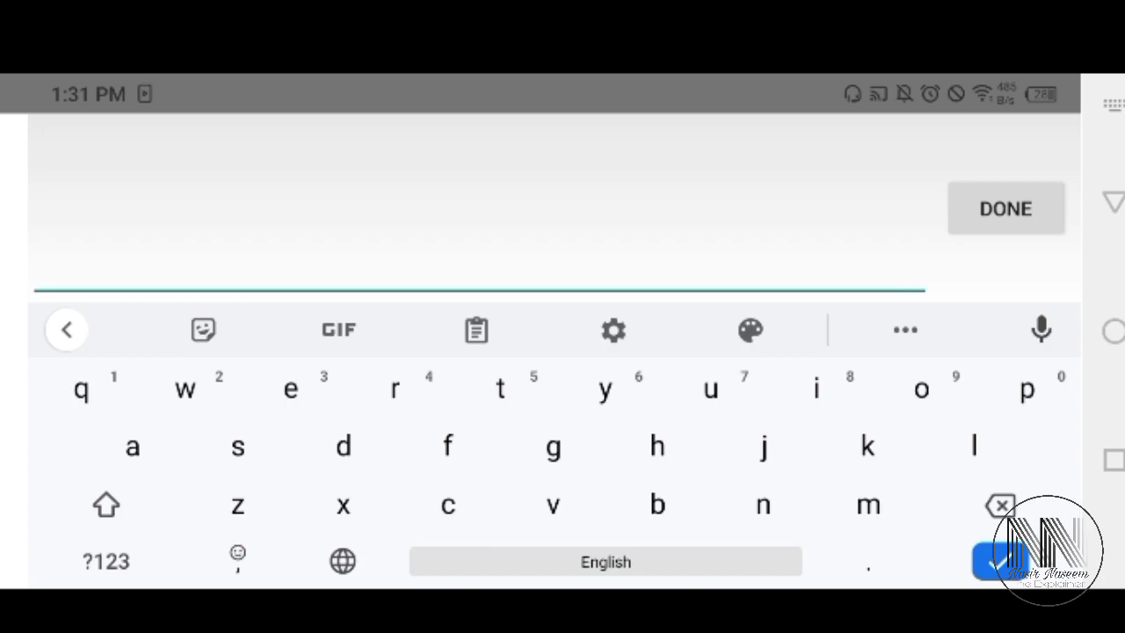
left_click(105, 504)
type("A")
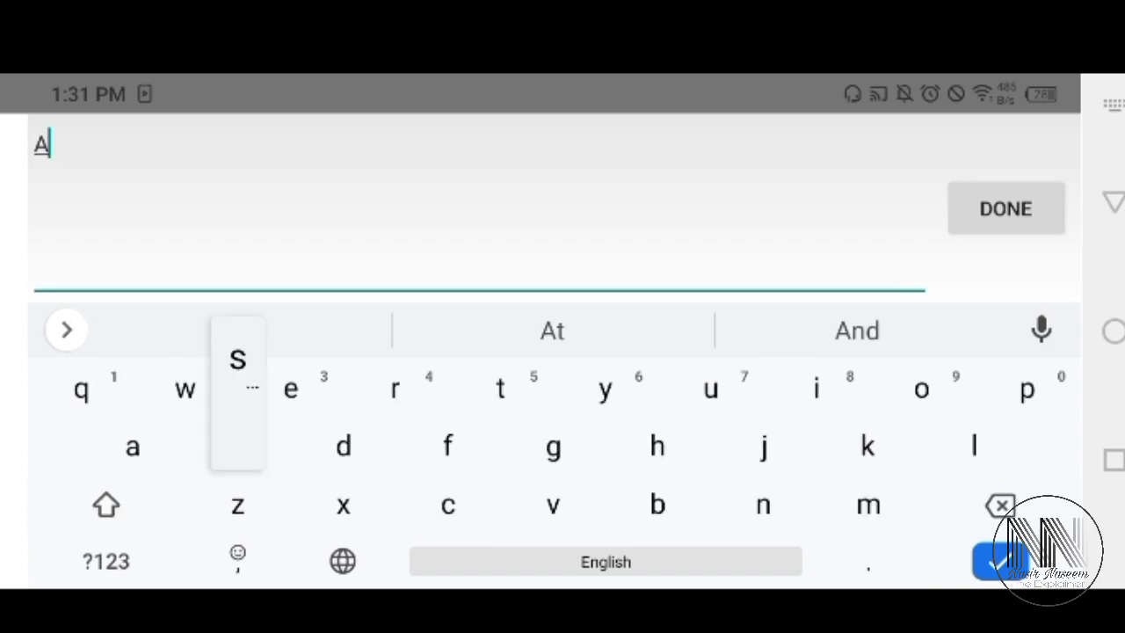
type("slam")
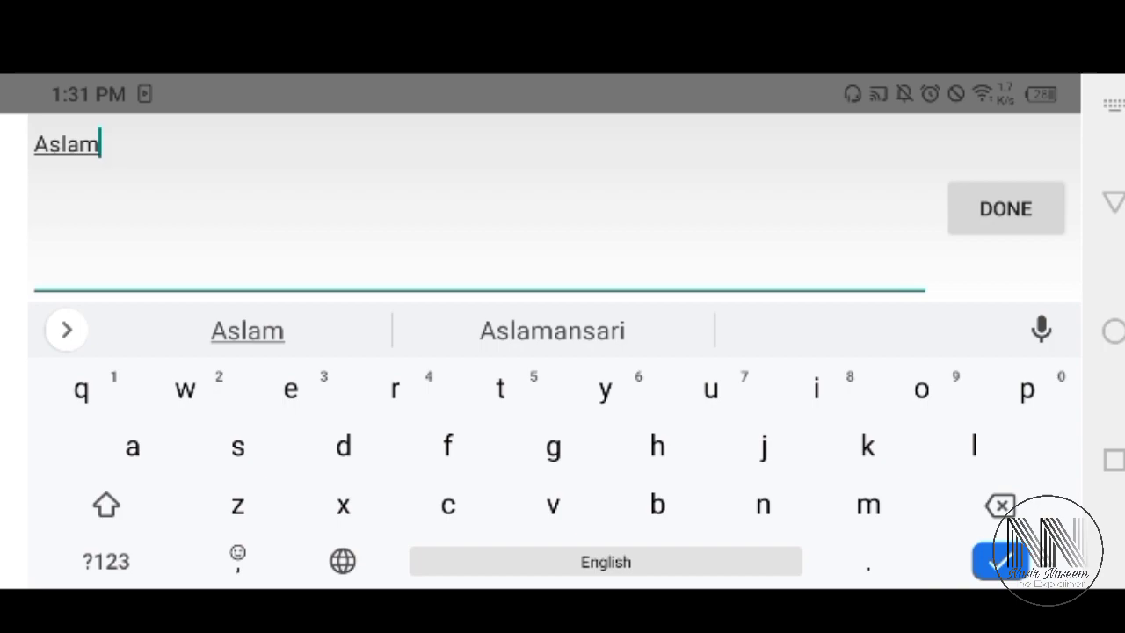
type(" c")
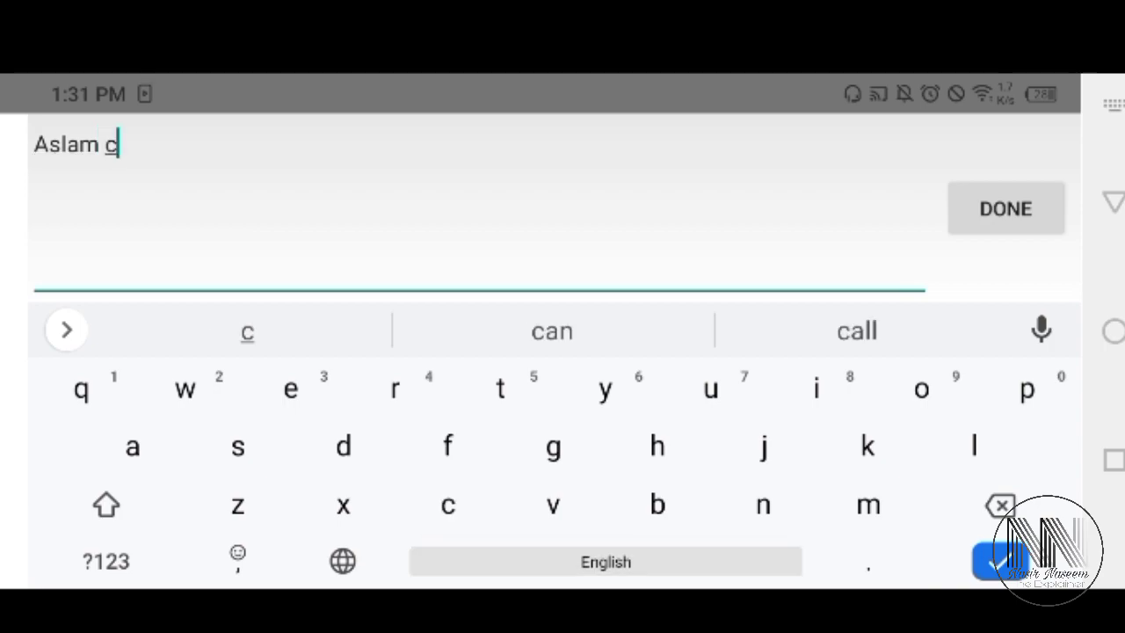
type("hanne")
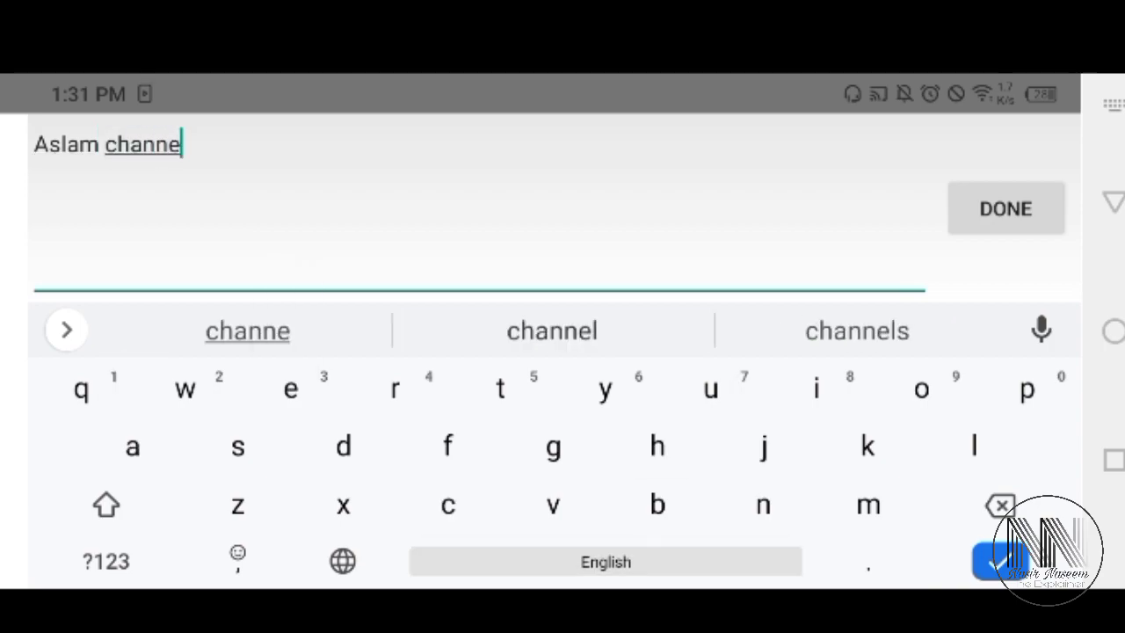
type("l")
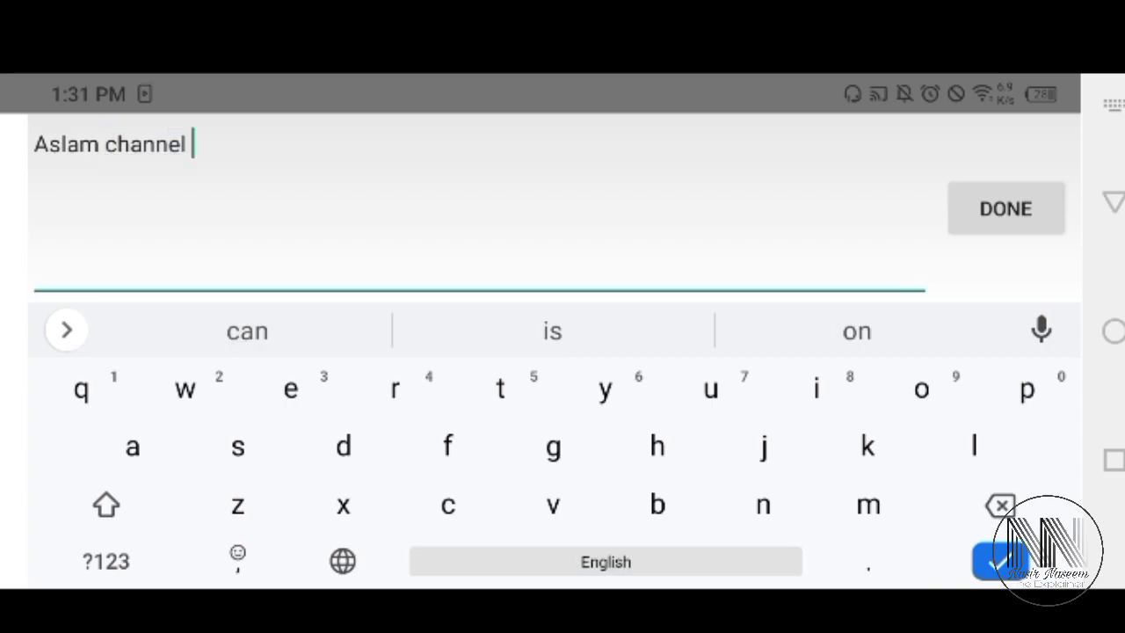
key("BackSpace")
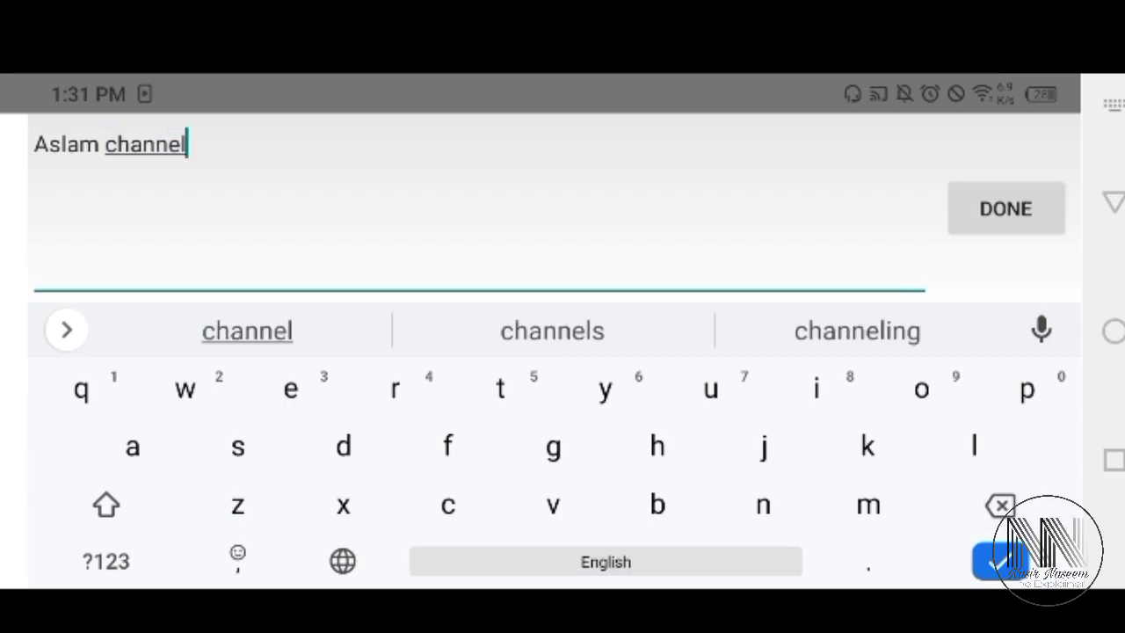
left_click(1005, 208)
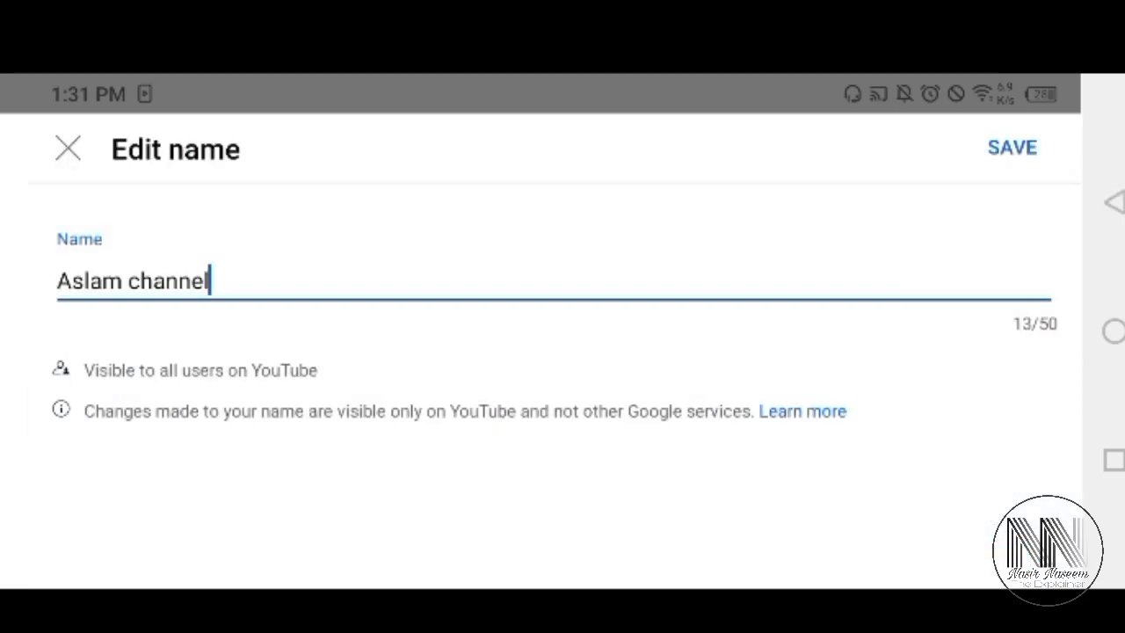
left_click(1011, 147)
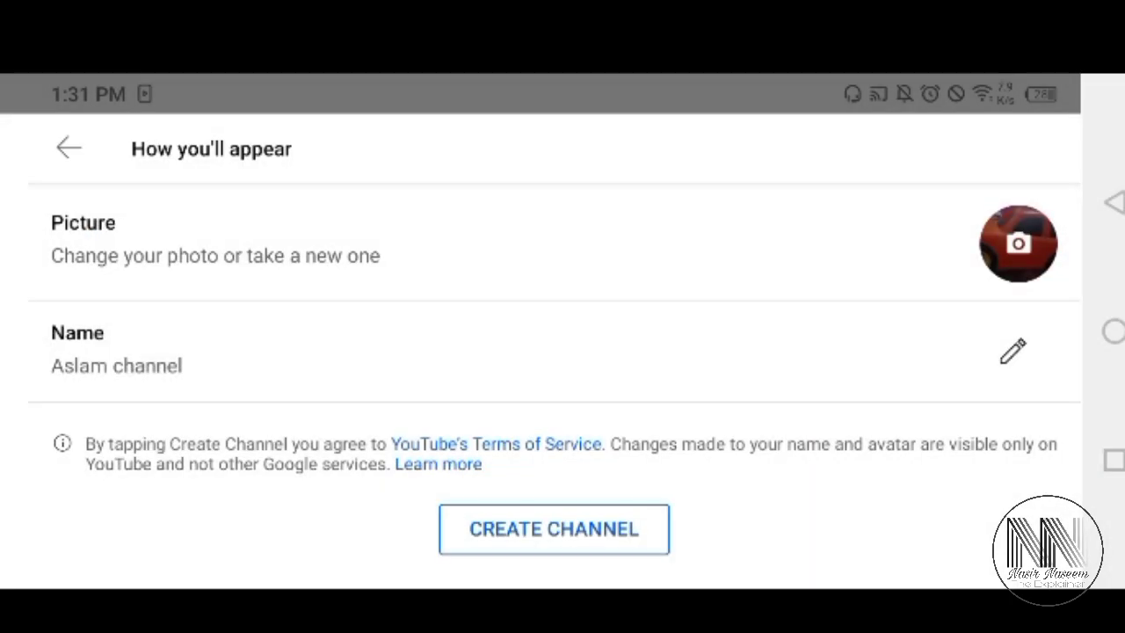
Step: Create the channel with the car picture and the name 'Aslam channel'
left_click(554, 528)
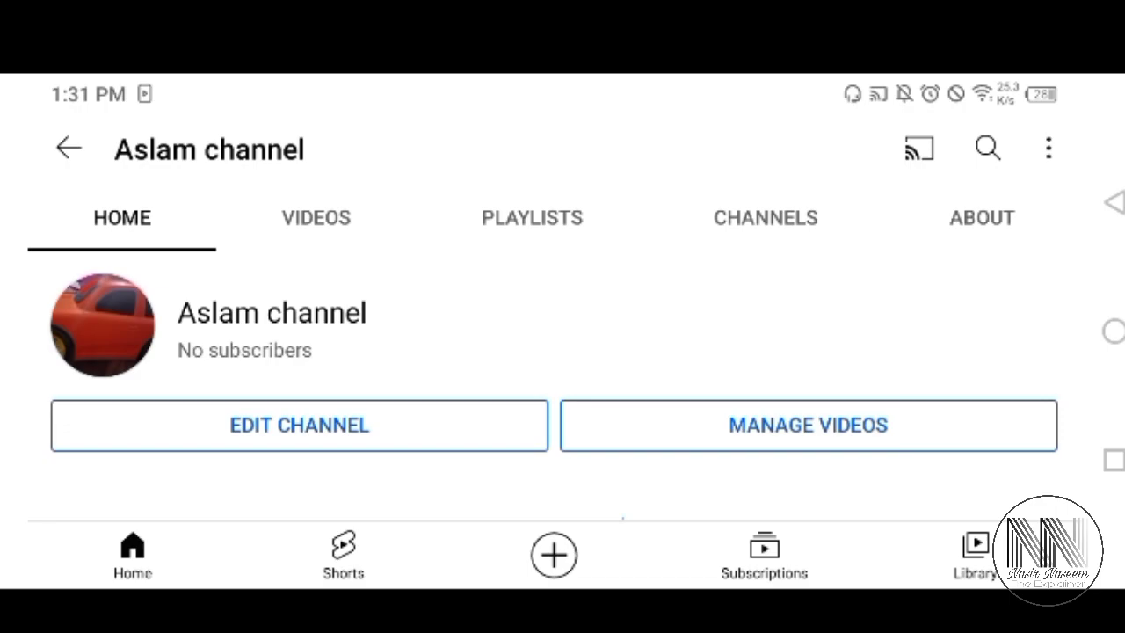
scroll(562, 351, "down", 3)
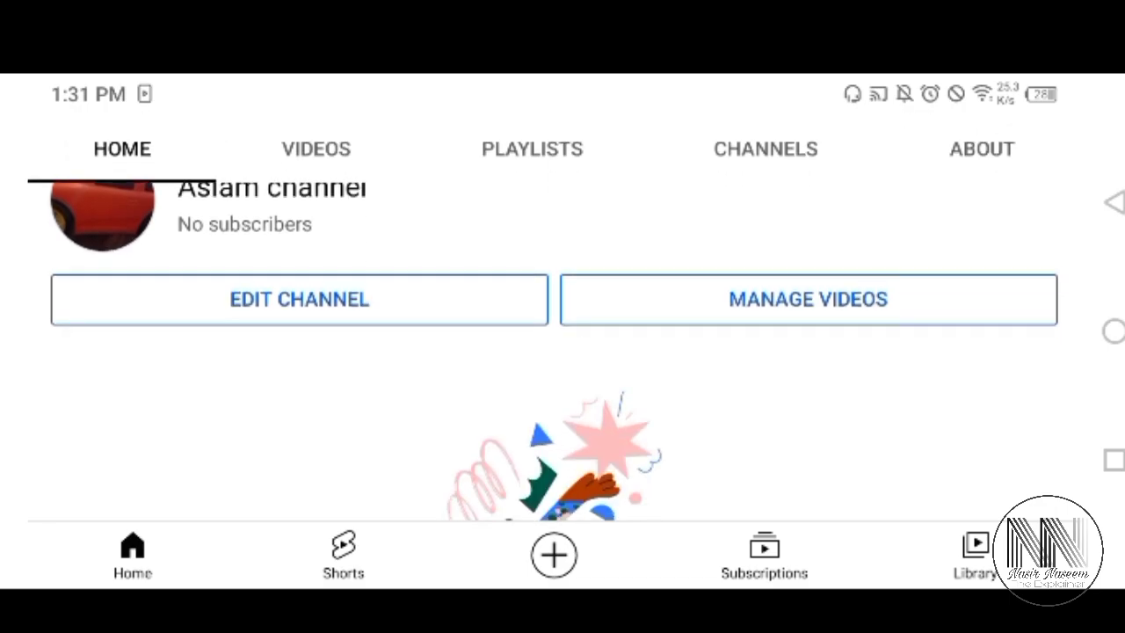
scroll(562, 351, "down", 5)
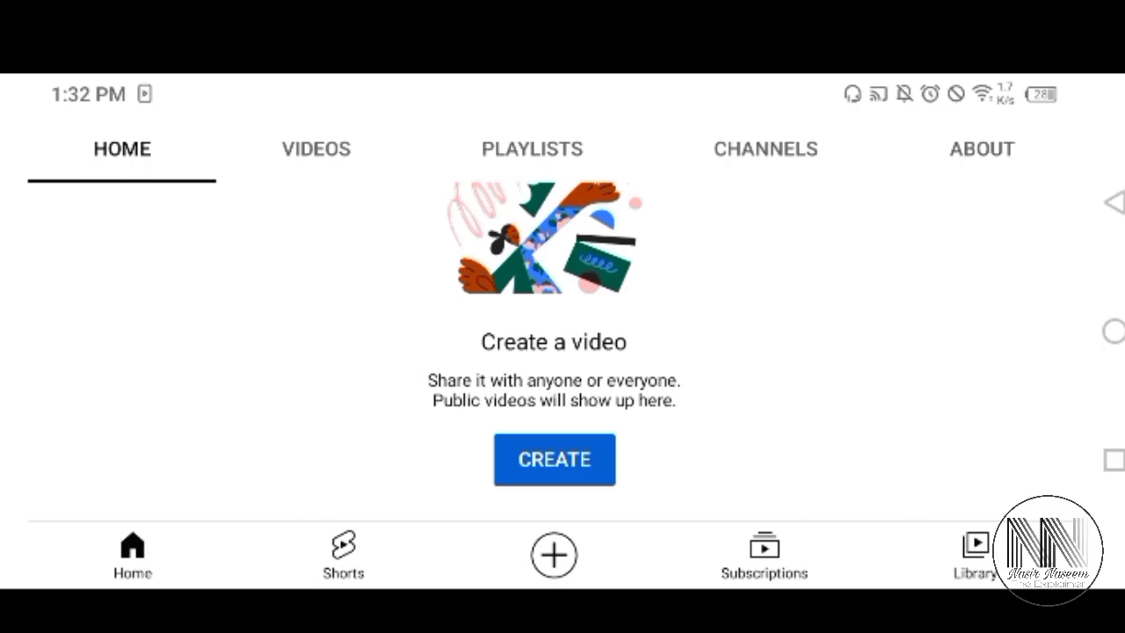
left_click(555, 458)
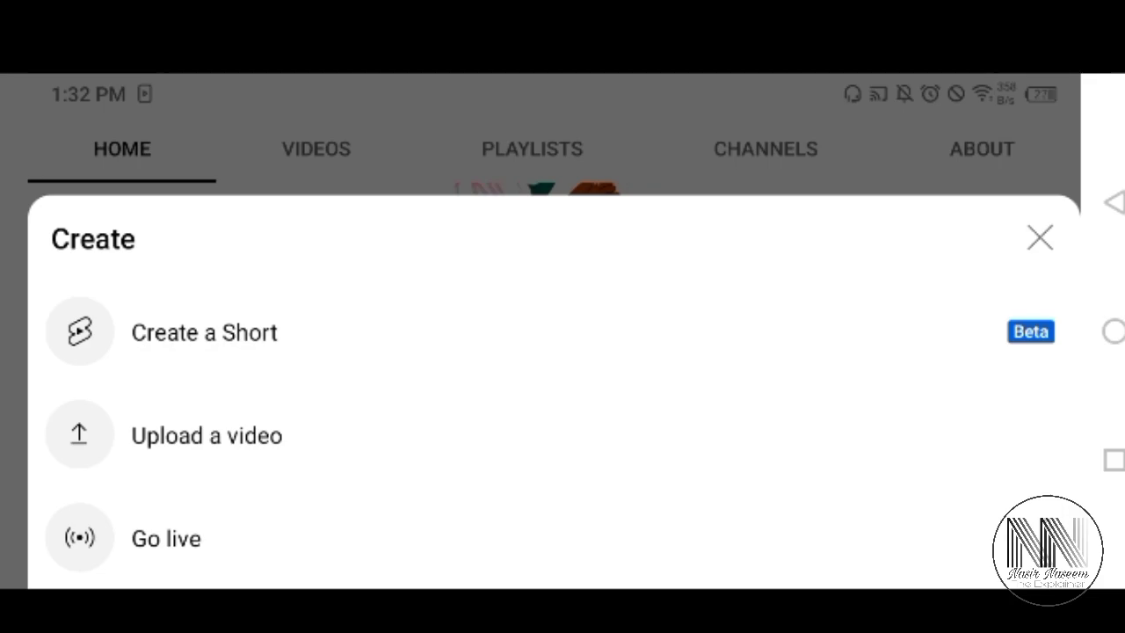
left_click(1040, 237)
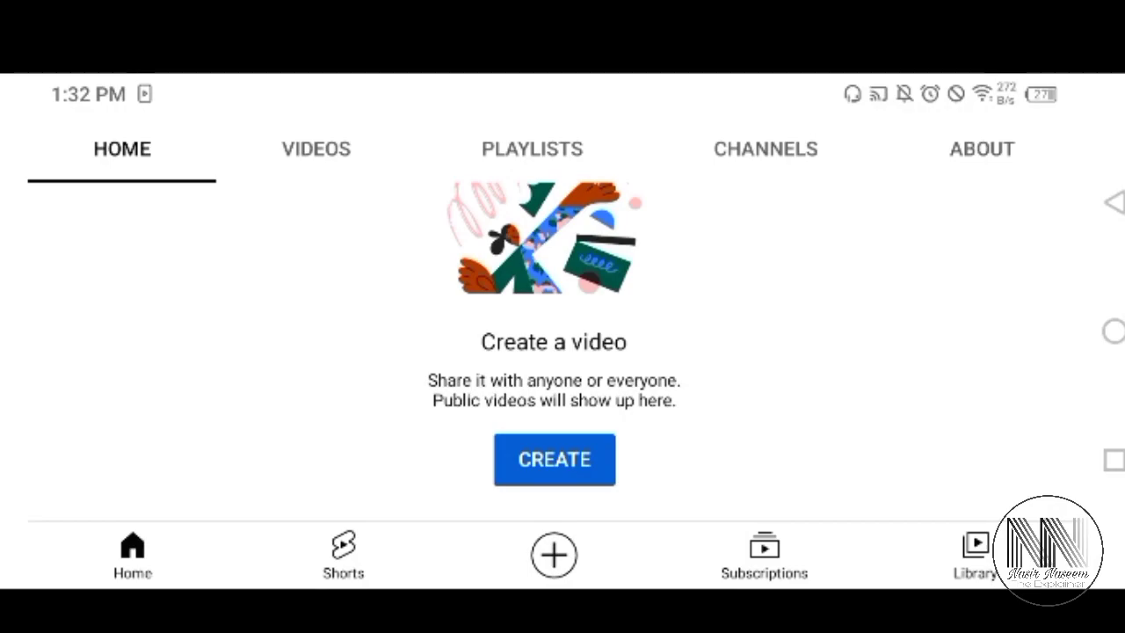
left_click(316, 148)
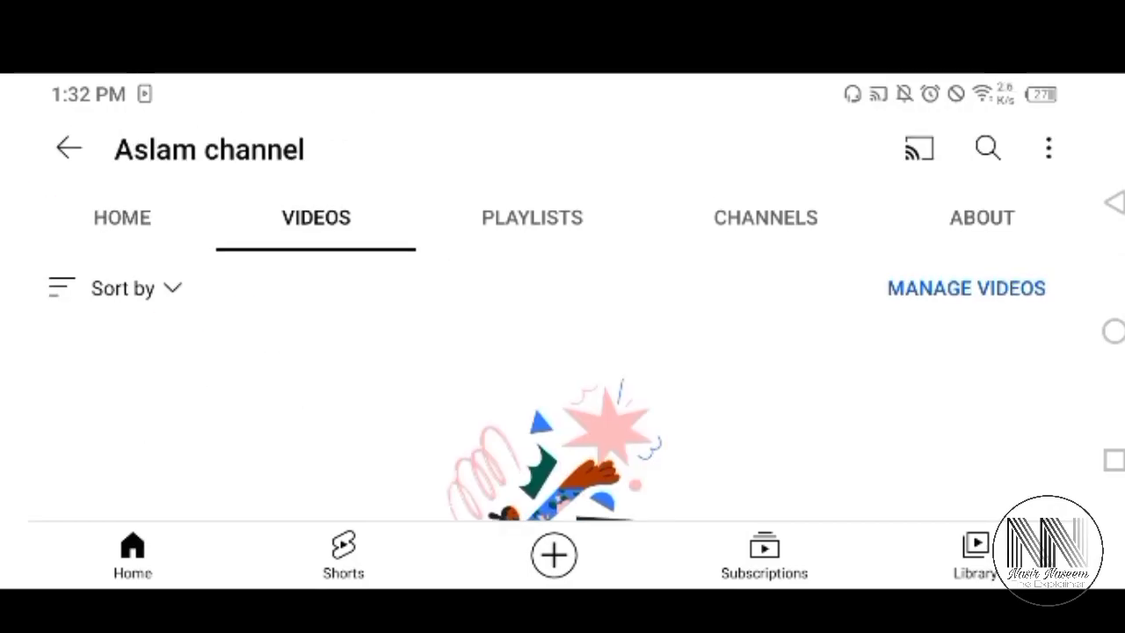
left_click(532, 217)
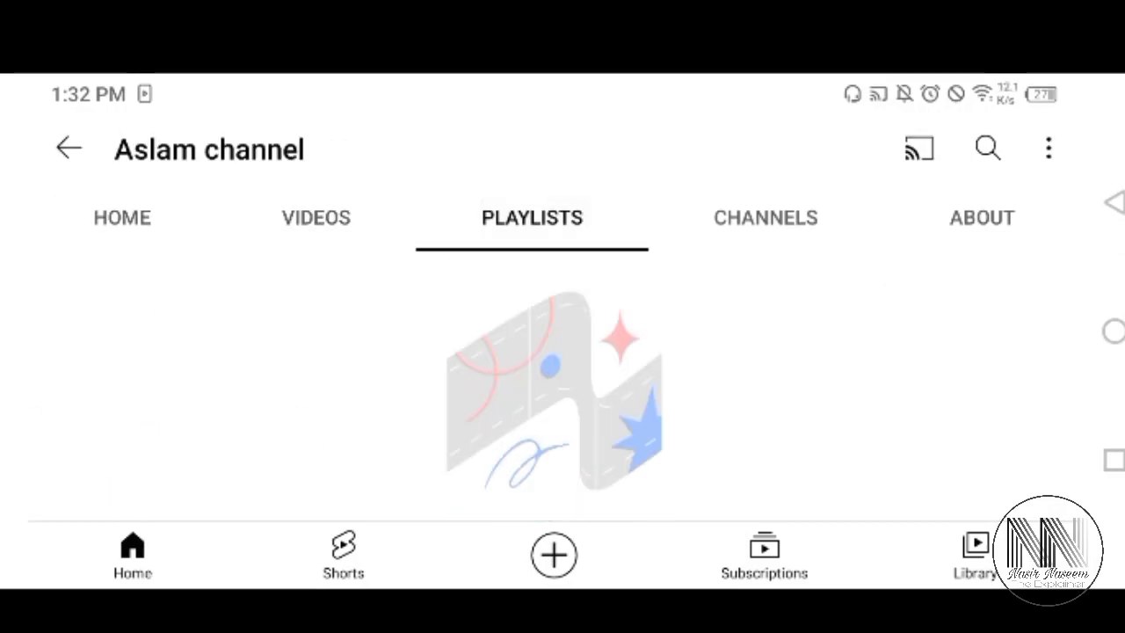
left_click(982, 217)
scroll(566, 278, "down", 2)
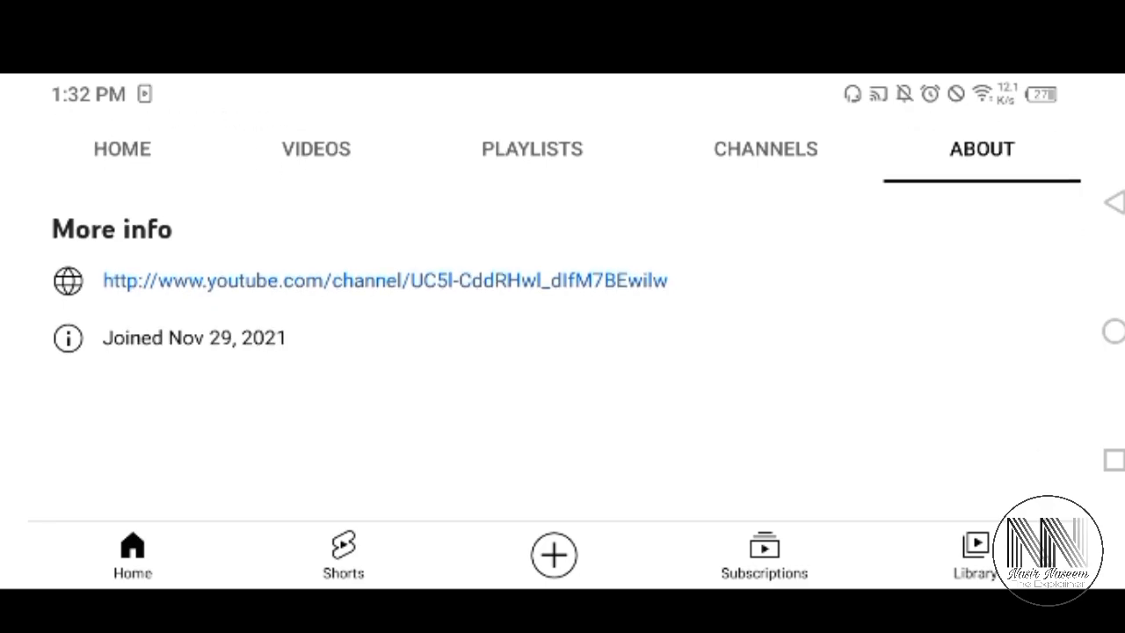
scroll(562, 333, "up", 2)
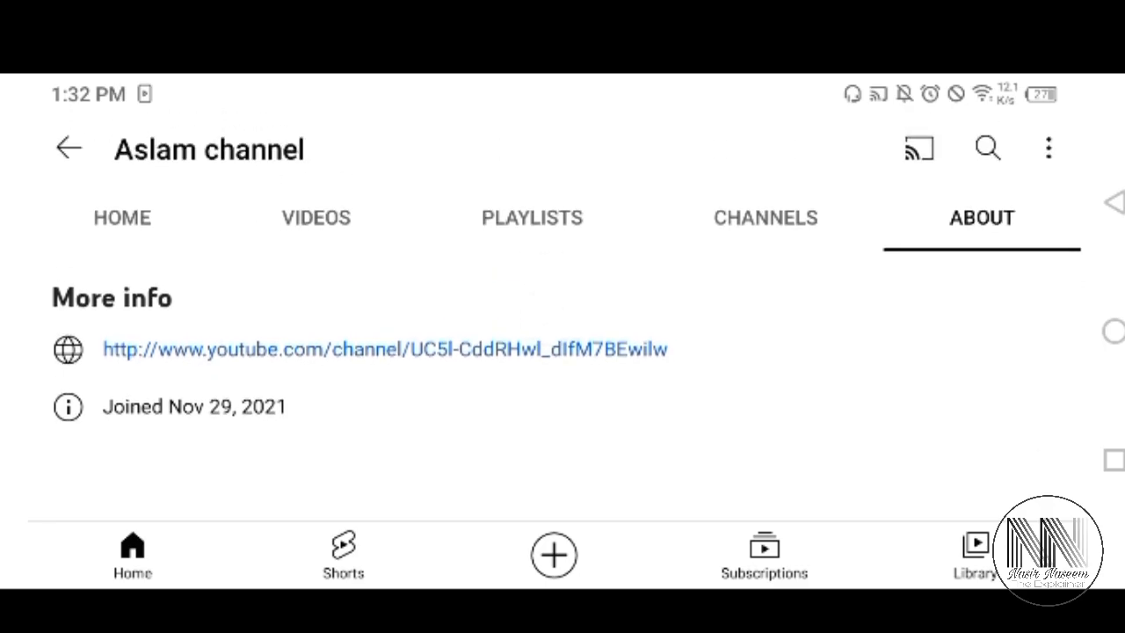
left_click(123, 217)
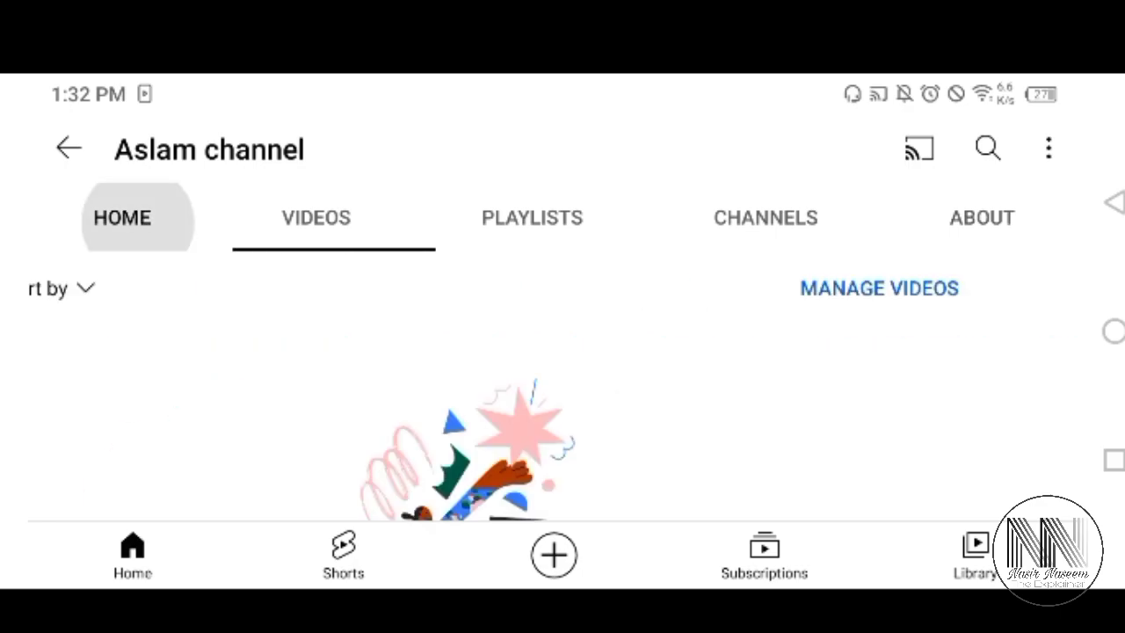
scroll(562, 387, "up", 3)
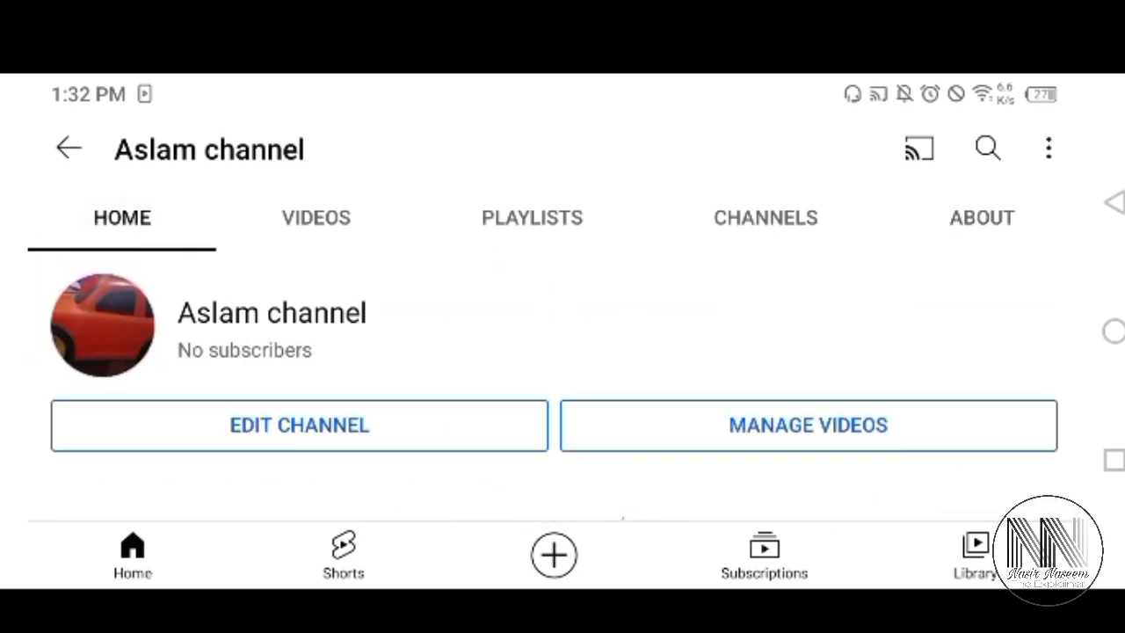